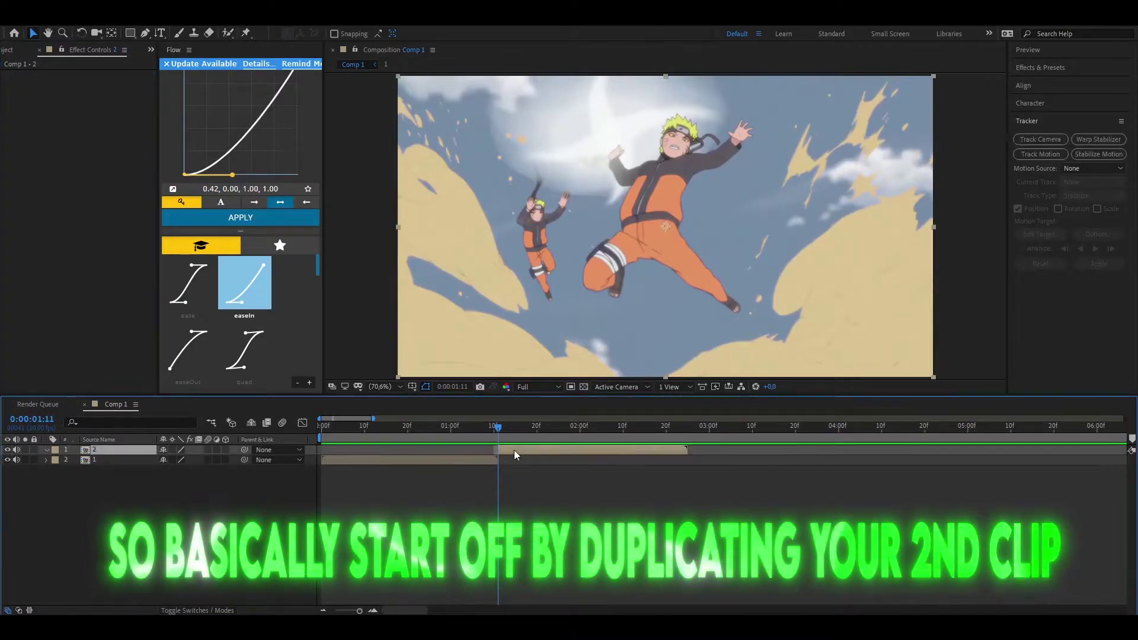
Duplicate the Naruto clip layer and turn the copy into a freeze frame.
{"action": "key", "text": "ctrl+d"}
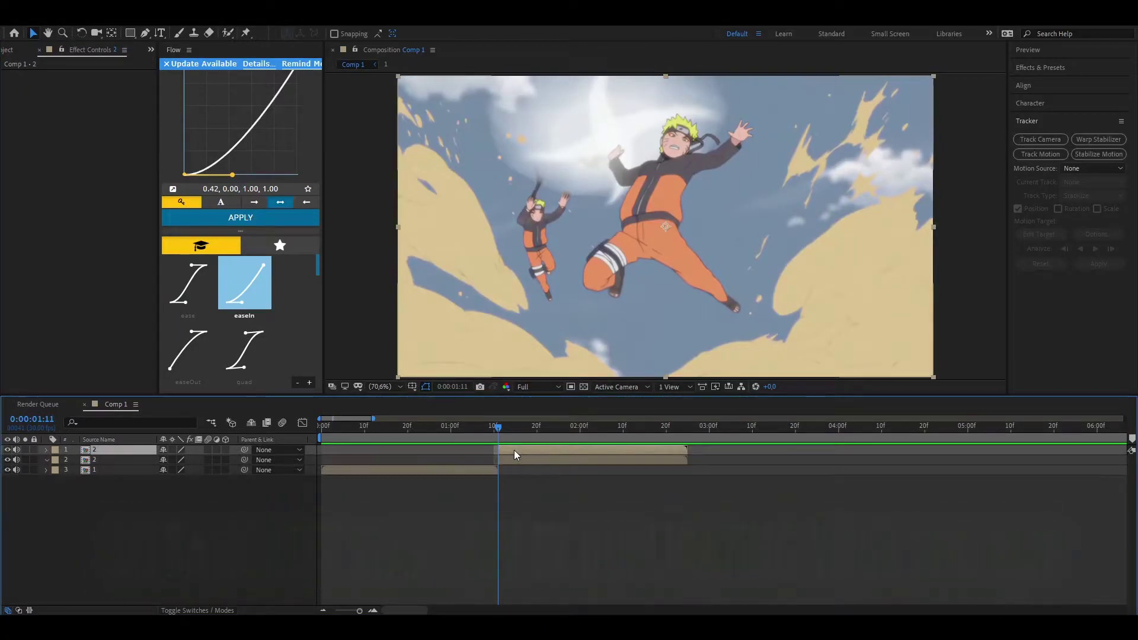
{"action": "right_click", "coordinate": [514, 450]}
{"action": "mouse_move", "coordinate": [564, 192]}
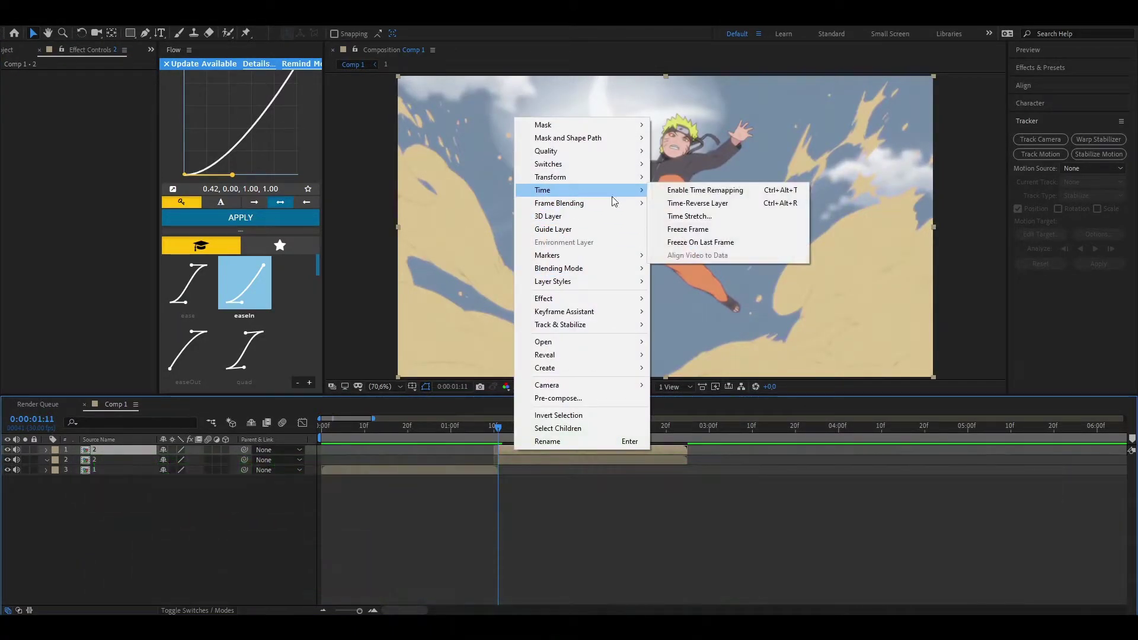
{"action": "left_click", "coordinate": [687, 230]}
Move the frozen copy earlier, cut it at the playhead and delete the later piece.
{"action": "left_click_drag", "start_coordinate": [535, 449], "coordinate": [483, 449]}
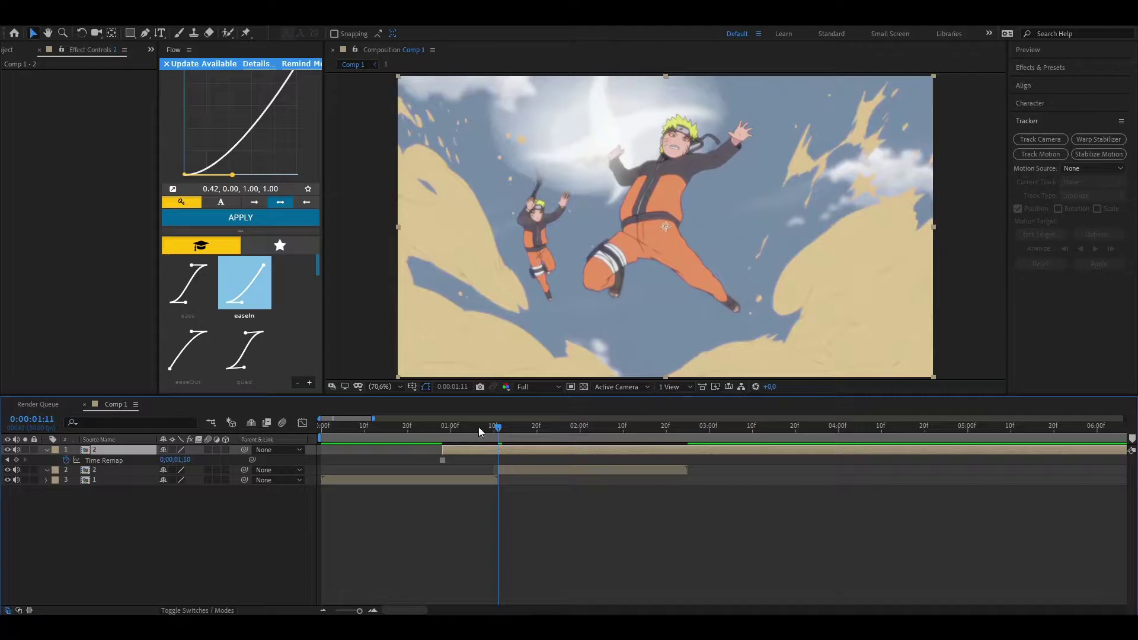
{"action": "key", "text": "ctrl+shift+d"}
{"action": "key", "text": "Delete"}
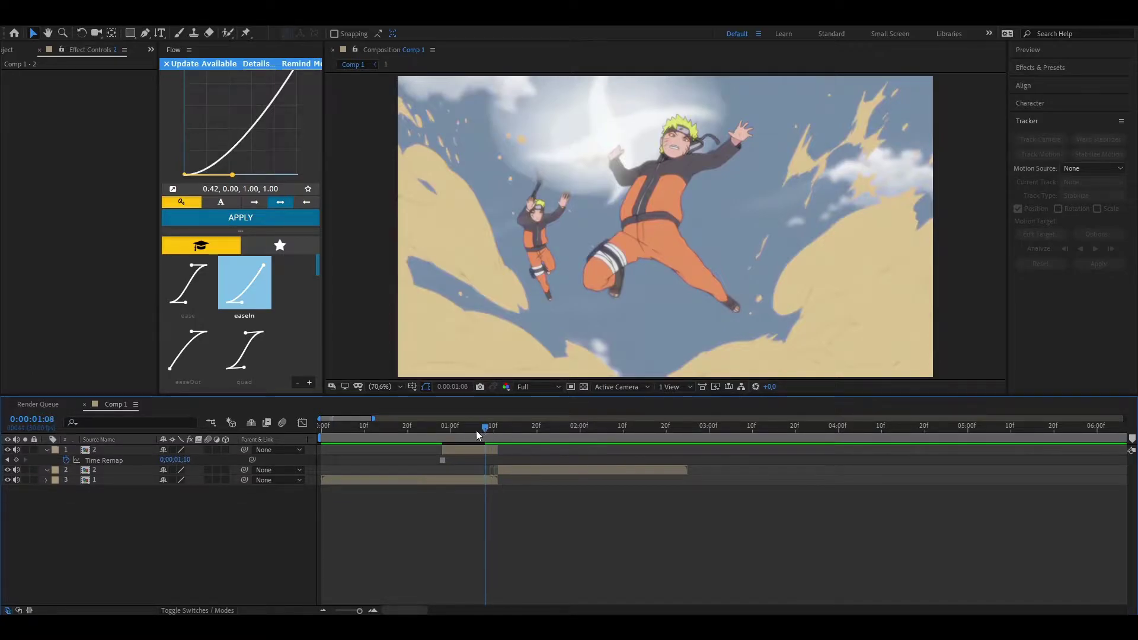
{"action": "mouse_move", "coordinate": [498, 428]}
{"action": "left_mouse_down"}
{"action": "mouse_move", "coordinate": [377, 426]}
{"action": "mouse_move", "coordinate": [446, 430]}
{"action": "left_mouse_up"}
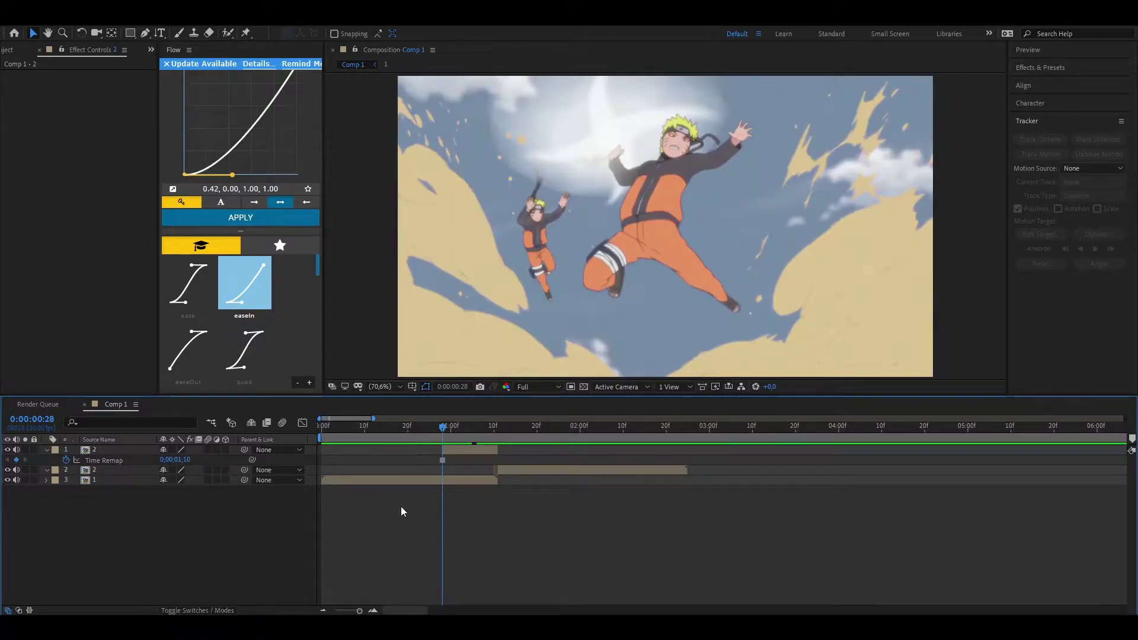
With the Pen tool ready, zoom the viewer to 200% and pan to Naruto's leg and foot.
{"action": "left_click", "coordinate": [146, 33]}
{"action": "left_click", "coordinate": [400, 386]}
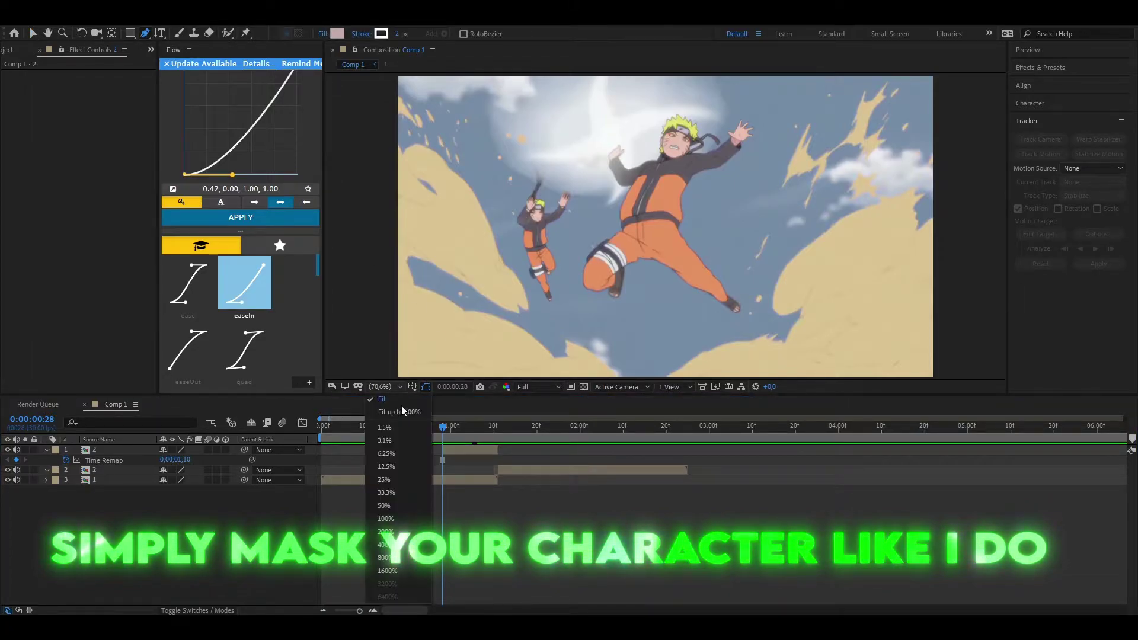
{"action": "left_click", "coordinate": [385, 532]}
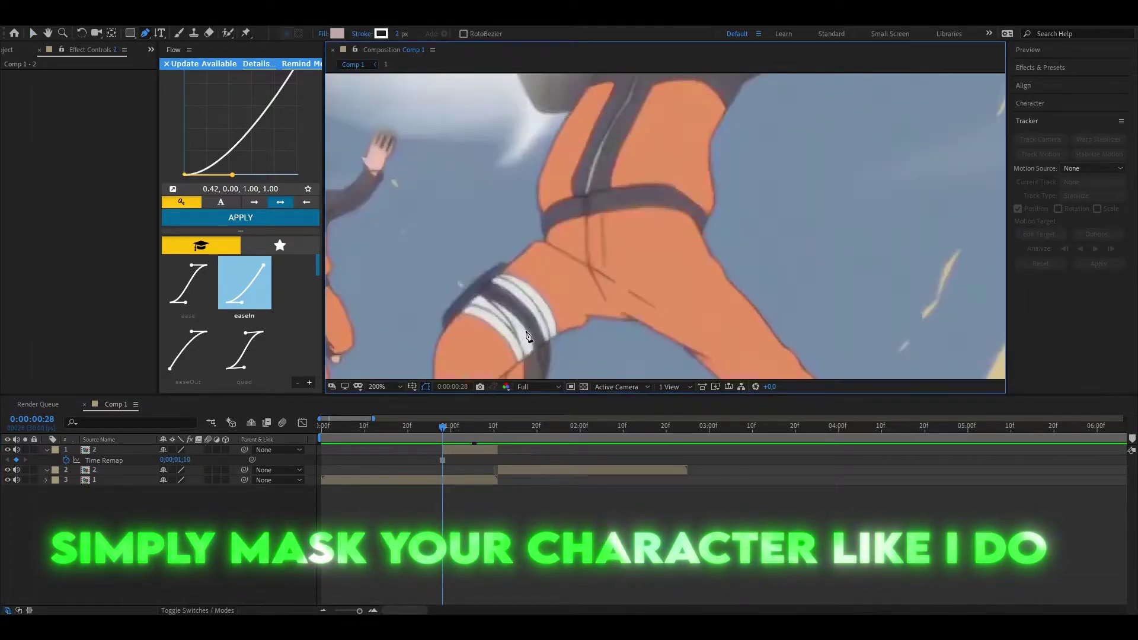
{"action": "key", "text": "h"}
{"action": "left_click_drag", "start_coordinate": [512, 330], "coordinate": [412, 188]}
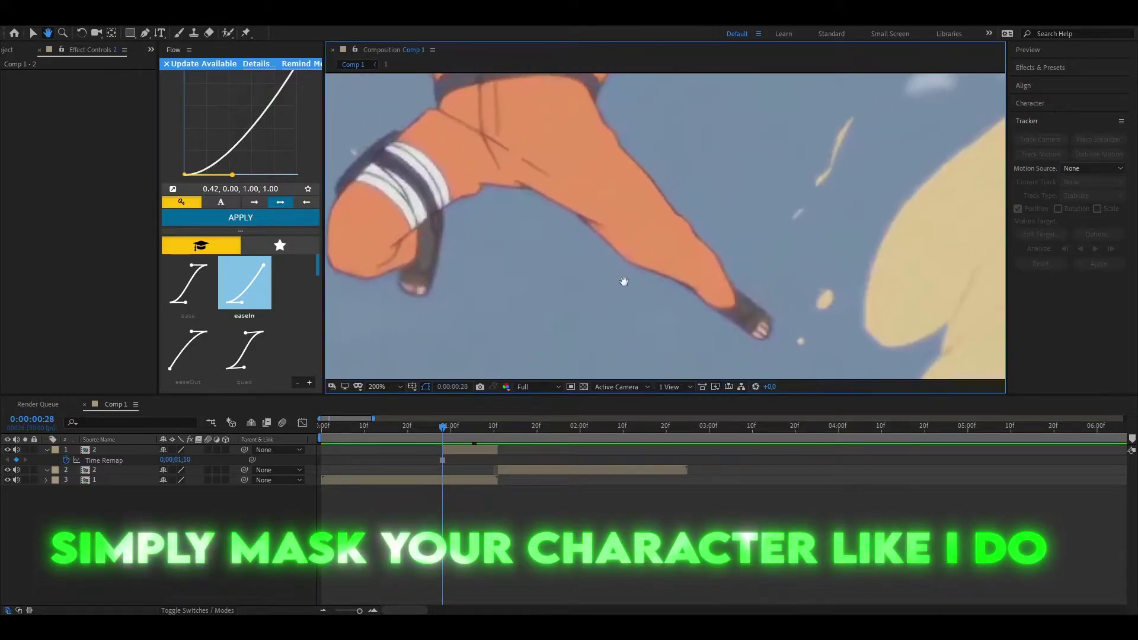
Start the mask outline at Naruto's foot, placing points up along the foot.
{"action": "left_click", "coordinate": [757, 339]}
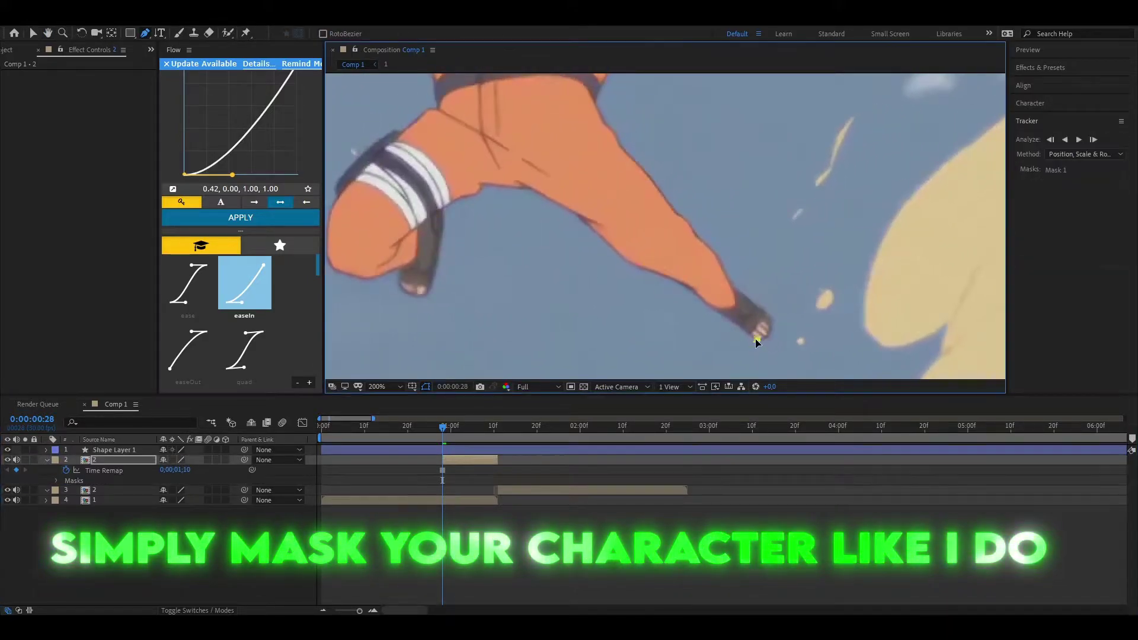
{"action": "left_click", "coordinate": [743, 325]}
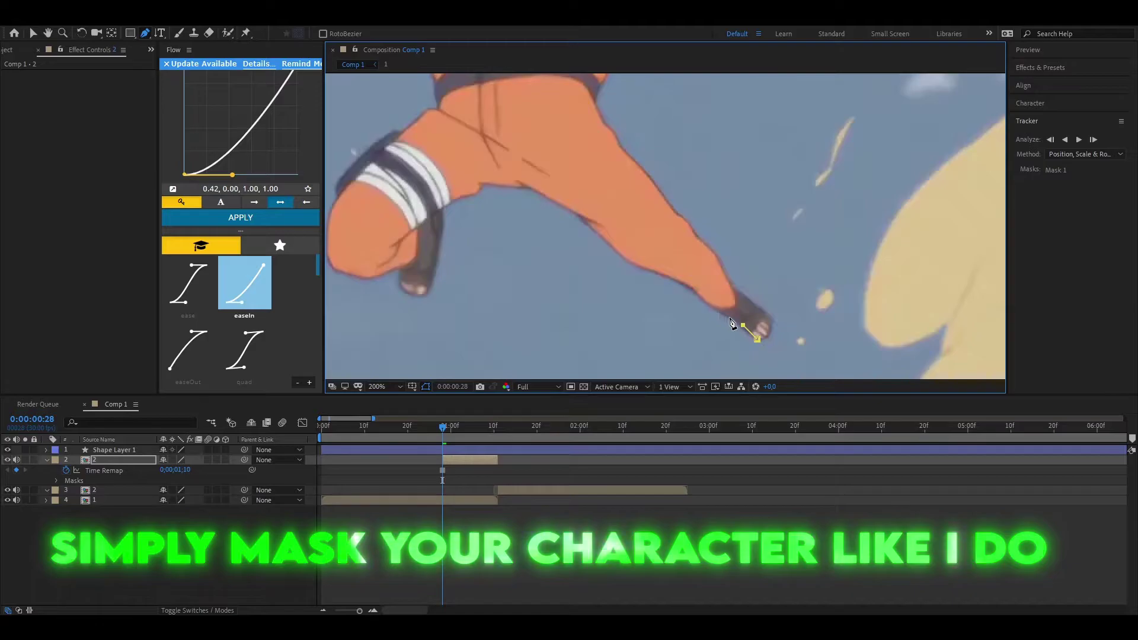
{"action": "left_click", "coordinate": [728, 319]}
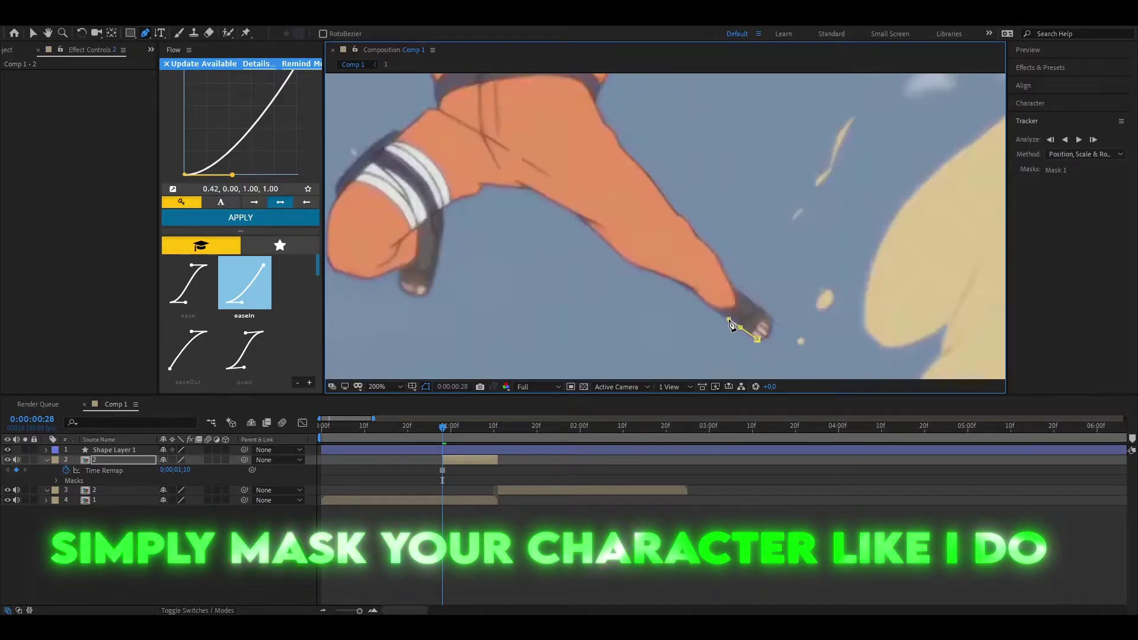
{"action": "left_click", "coordinate": [712, 310]}
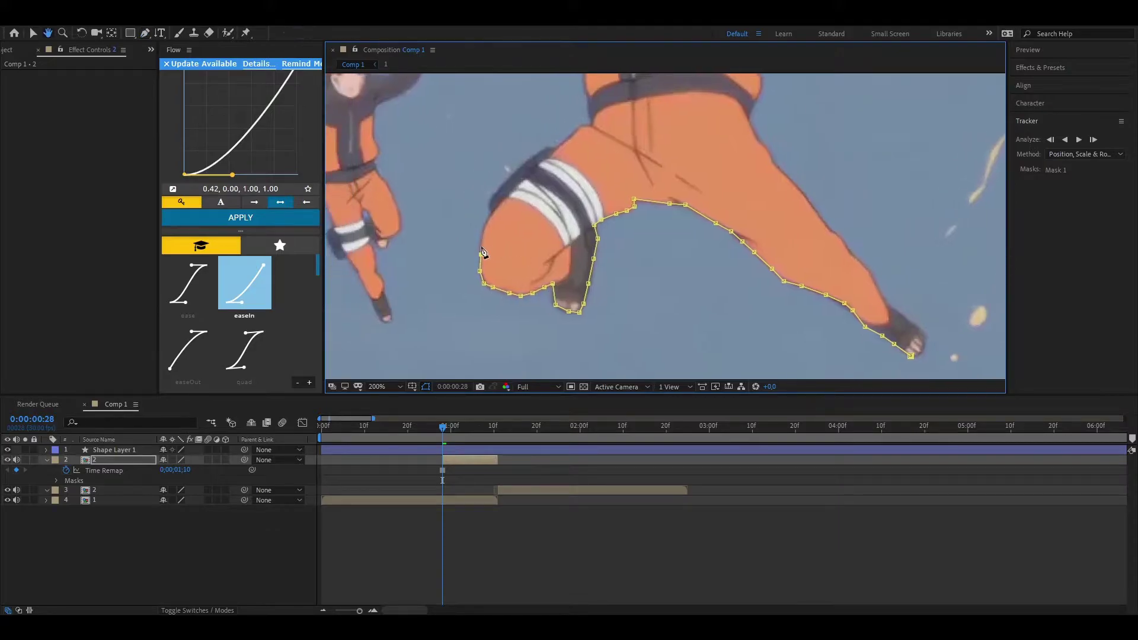
{"action": "scroll", "coordinate": [644, 218], "scroll_direction": "up", "scroll_amount": 3}
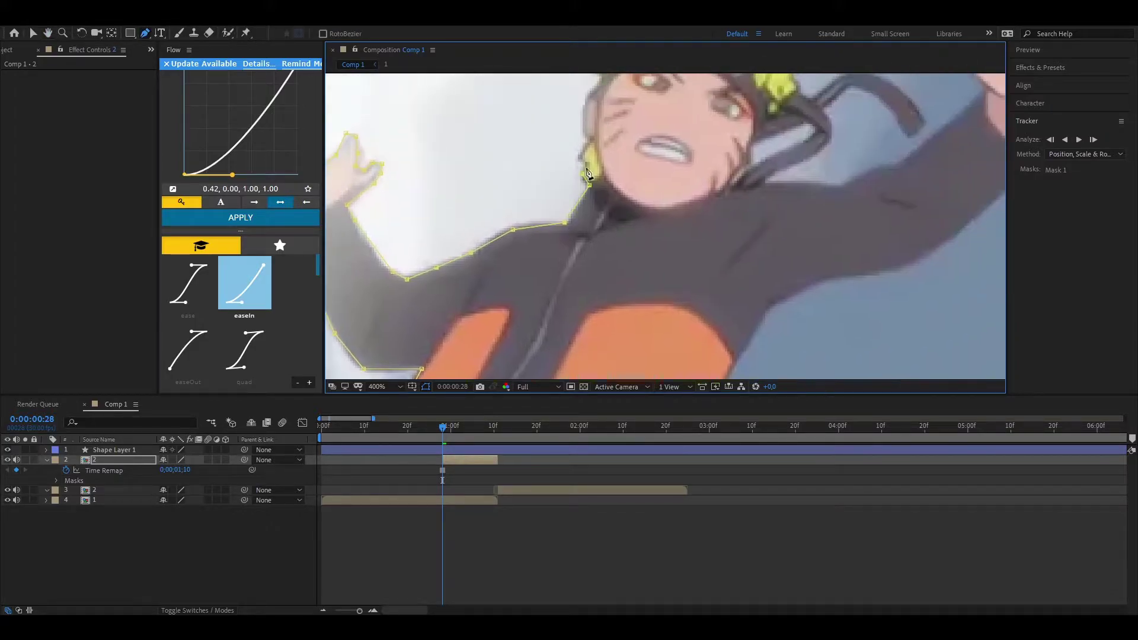
{"action": "scroll", "coordinate": [643, 194], "scroll_direction": "down", "scroll_amount": 2}
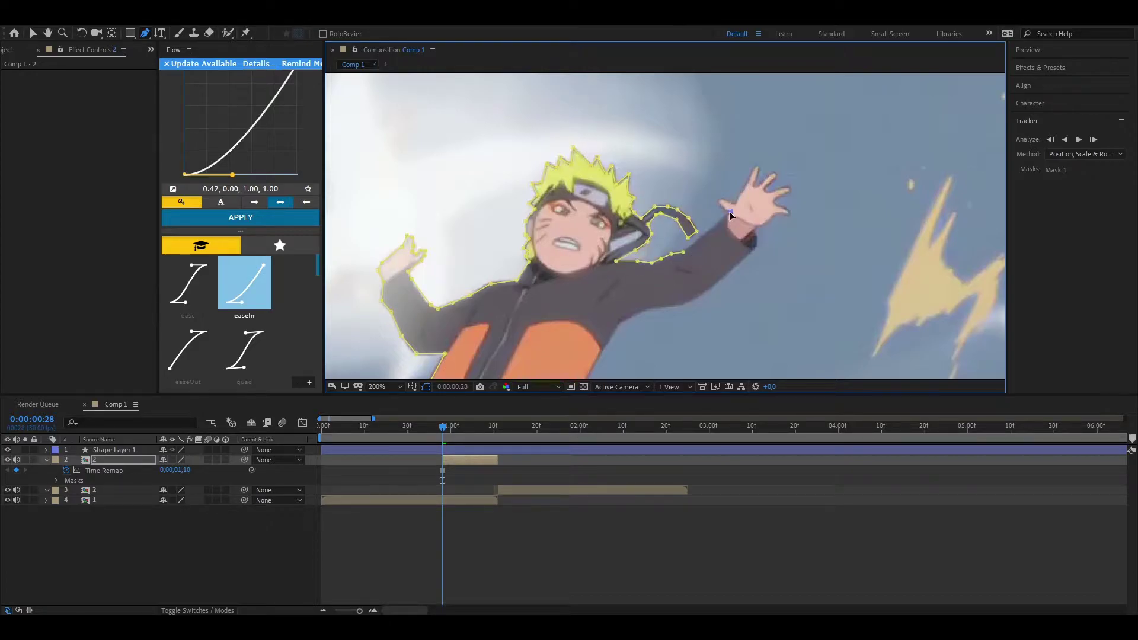
Trace the mask around Naruto's hand, fingertips and down his arm.
{"action": "left_click", "coordinate": [728, 214]}
{"action": "left_click", "coordinate": [757, 165]}
{"action": "left_click", "coordinate": [775, 199]}
{"action": "left_click", "coordinate": [789, 212]}
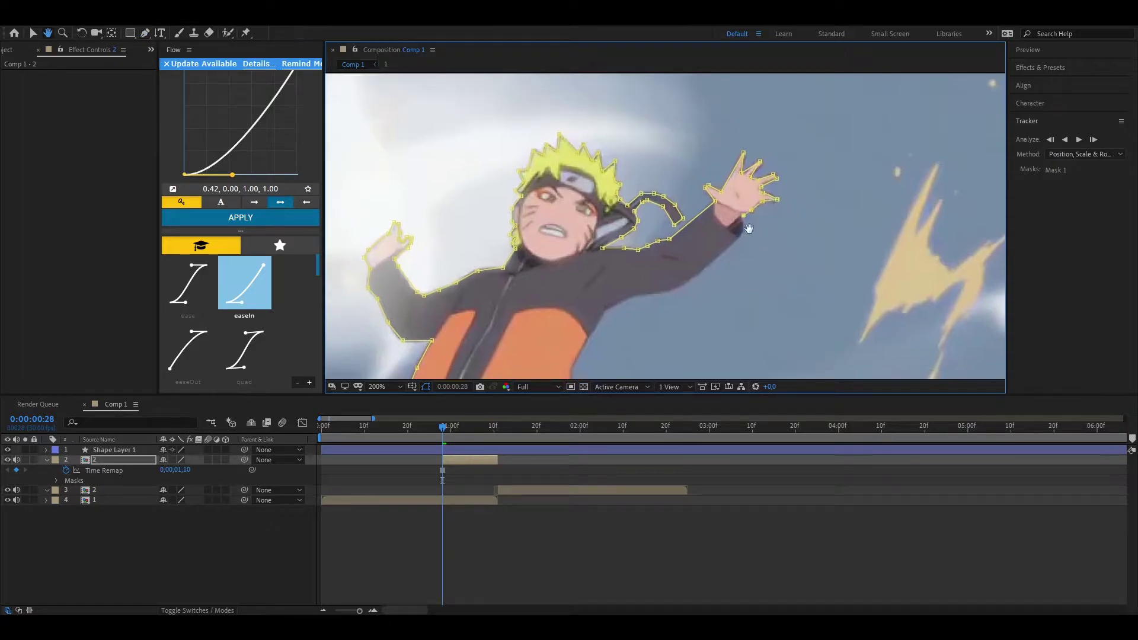
{"action": "left_click", "coordinate": [743, 236]}
{"action": "left_click", "coordinate": [688, 282]}
Add a point along Naruto's body and close the mask at its first point.
{"action": "scroll", "coordinate": [607, 311], "scroll_direction": "down", "scroll_amount": 2}
{"action": "scroll", "coordinate": [658, 249], "scroll_direction": "down", "scroll_amount": 2}
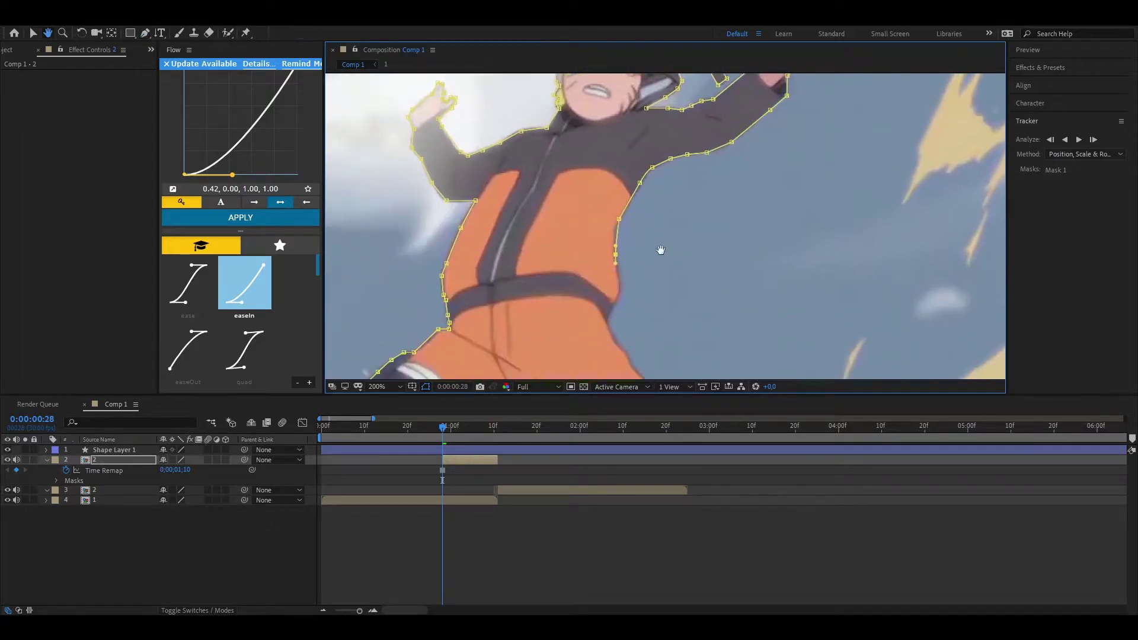
{"action": "scroll", "coordinate": [658, 249], "scroll_direction": "down", "scroll_amount": 2}
{"action": "scroll", "coordinate": [664, 249], "scroll_direction": "down", "scroll_amount": 2}
{"action": "left_click", "coordinate": [666, 248]}
{"action": "scroll", "coordinate": [653, 211], "scroll_direction": "down", "scroll_amount": 2}
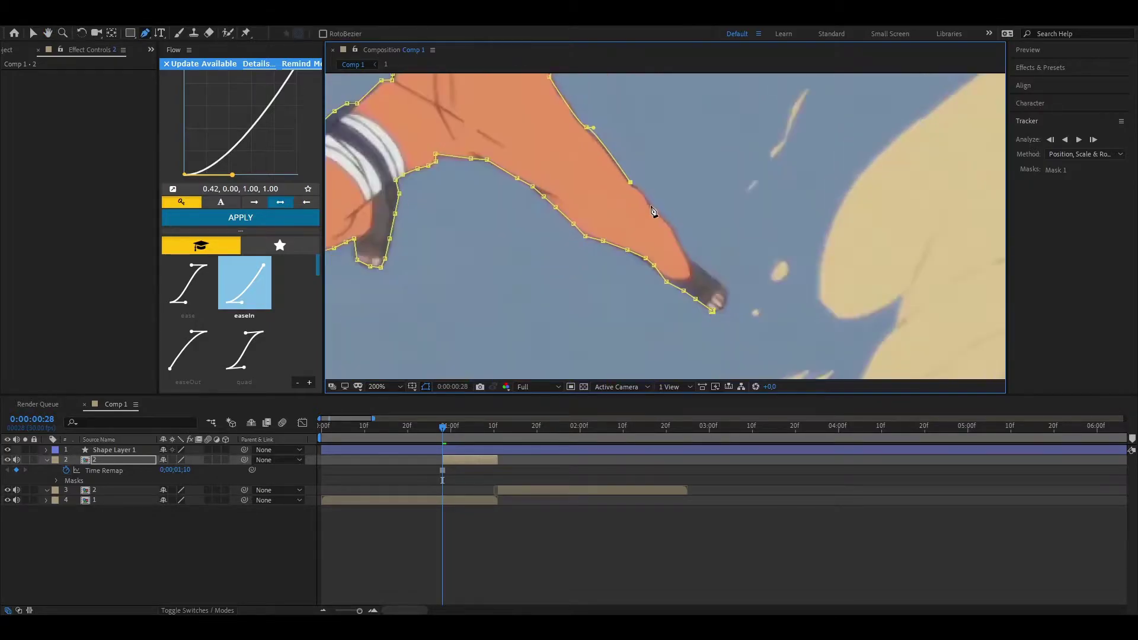
{"action": "left_click", "coordinate": [712, 311]}
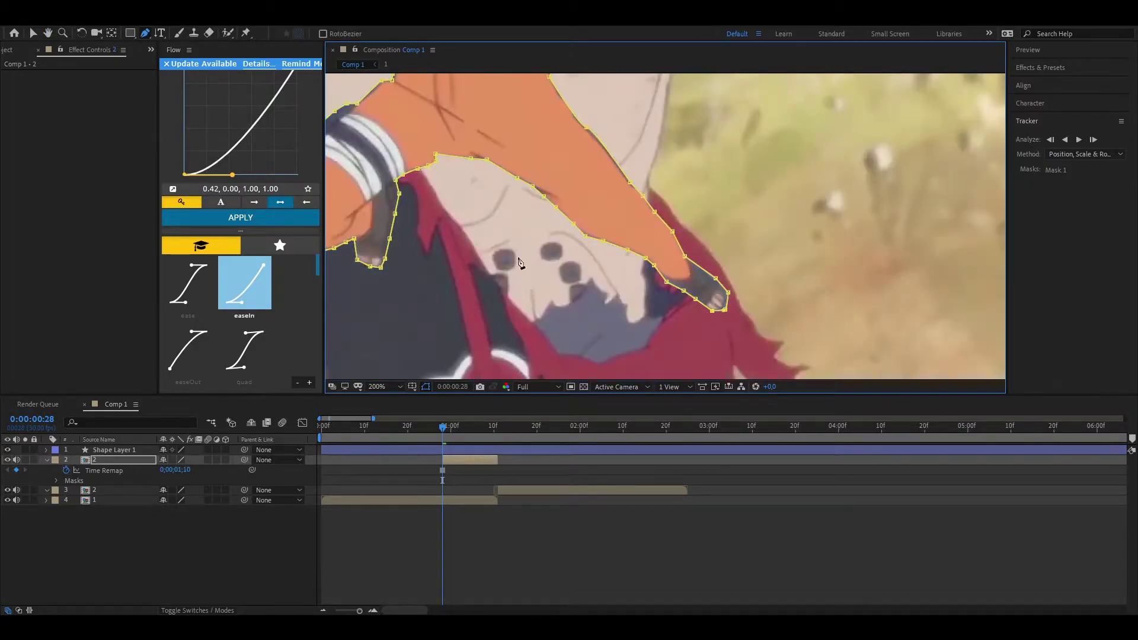
{"action": "double_click", "coordinate": [48, 33]}
{"action": "left_click", "coordinate": [401, 387]}
Fit the frame in the viewer, delete the stray Shape Layer 1 and collapse the masked layer.
{"action": "left_click", "coordinate": [400, 387]}
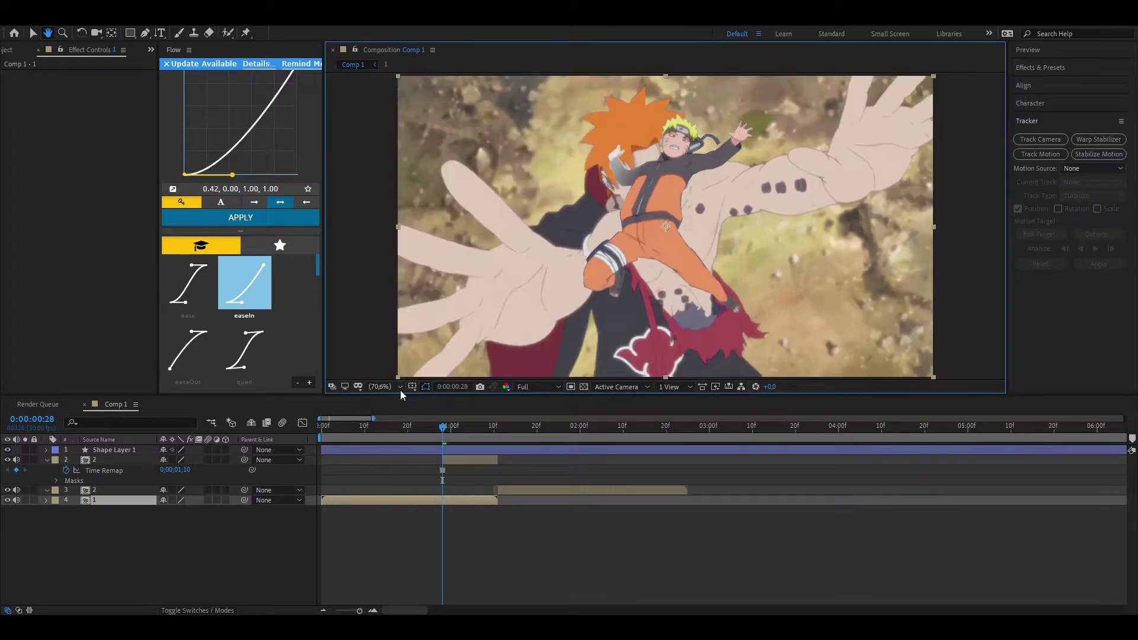
{"action": "left_click", "coordinate": [33, 32]}
{"action": "left_click", "coordinate": [421, 449]}
{"action": "key", "text": "Delete"}
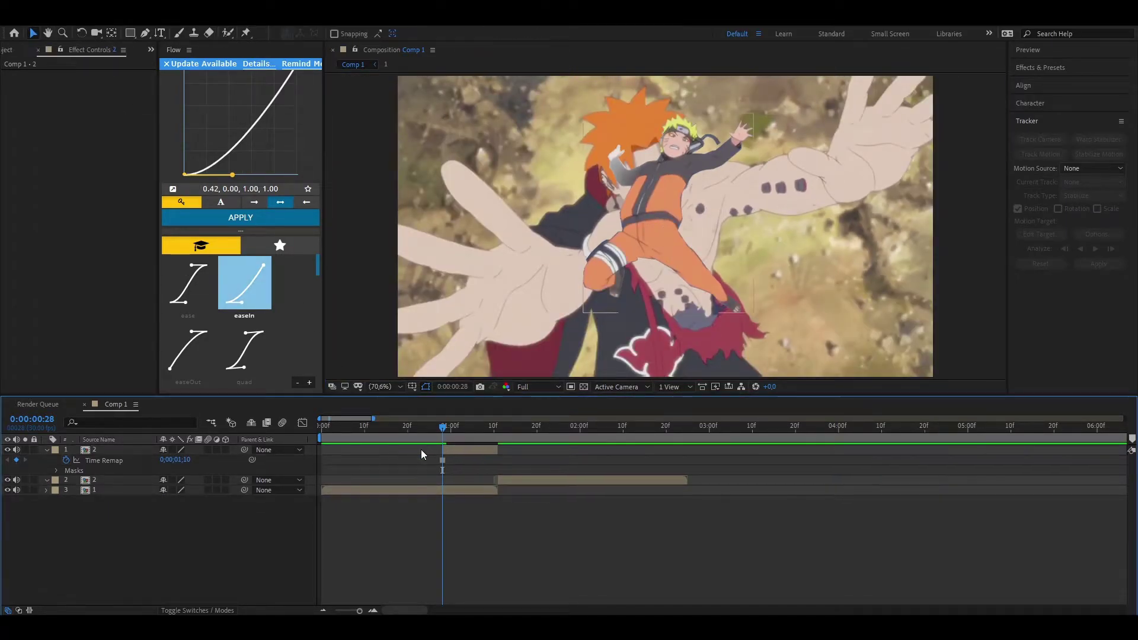
{"action": "left_click", "coordinate": [453, 450]}
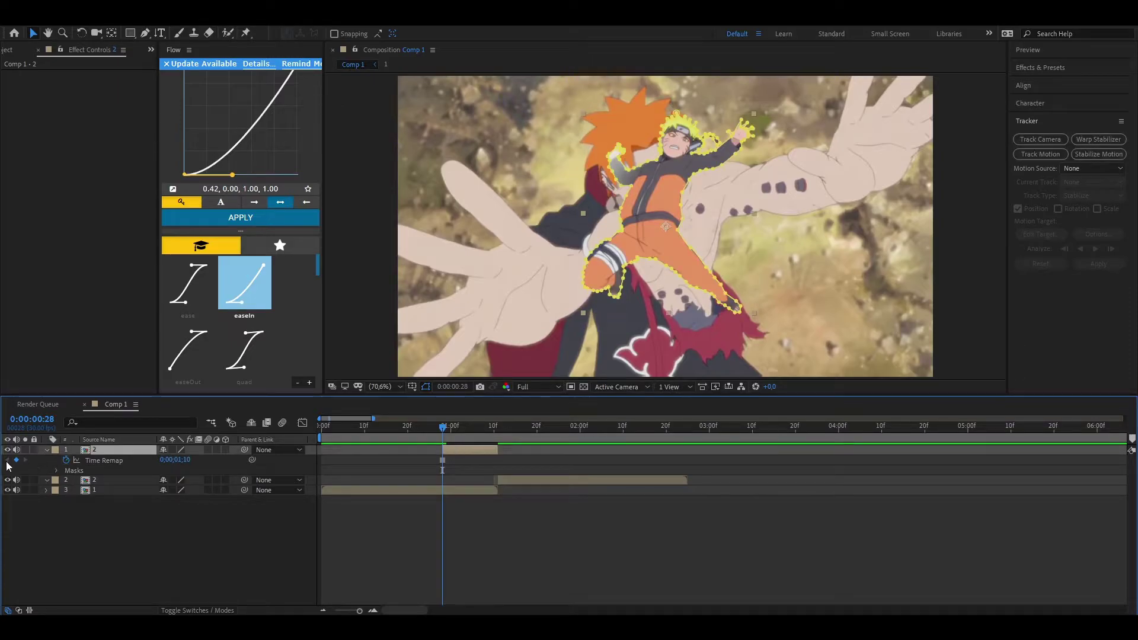
{"action": "left_click", "coordinate": [47, 450]}
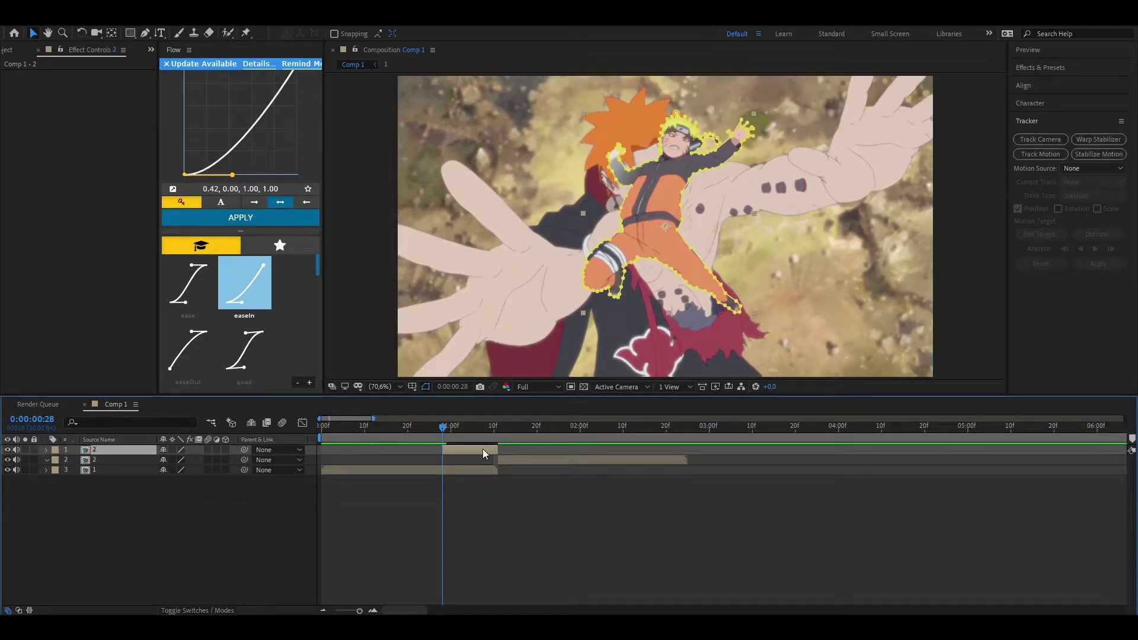
Play the preview from the start and scrub around 1:06 to check the cut.
{"action": "left_click_drag", "start_coordinate": [445, 430], "coordinate": [308, 428]}
{"action": "key", "text": "space"}
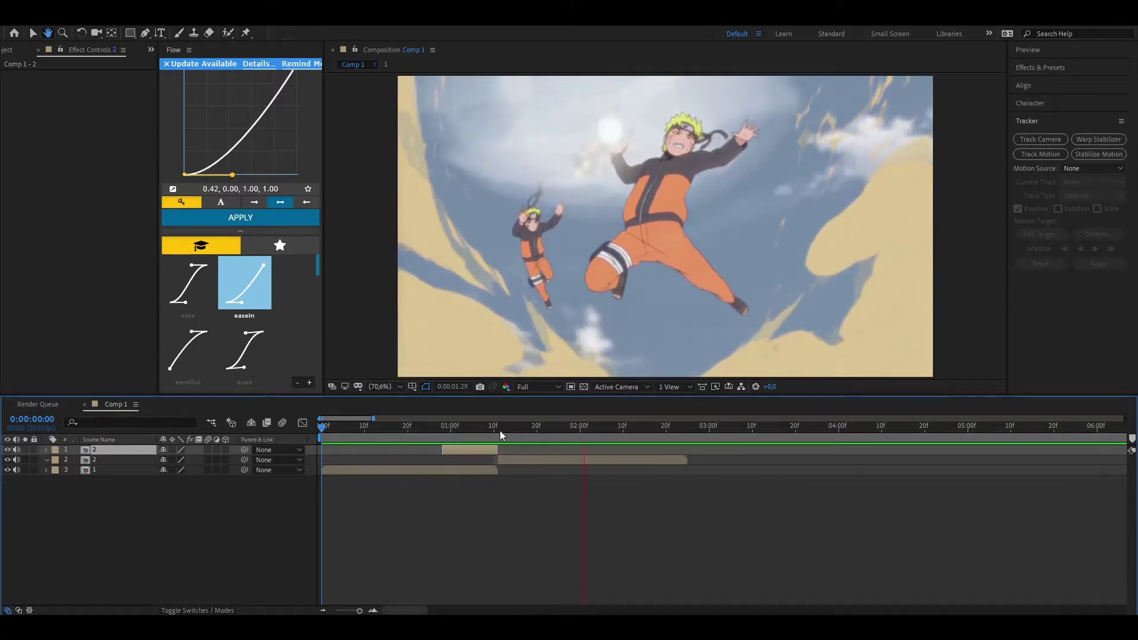
{"action": "left_click", "coordinate": [482, 432]}
{"action": "left_click_drag", "start_coordinate": [479, 430], "coordinate": [446, 430]}
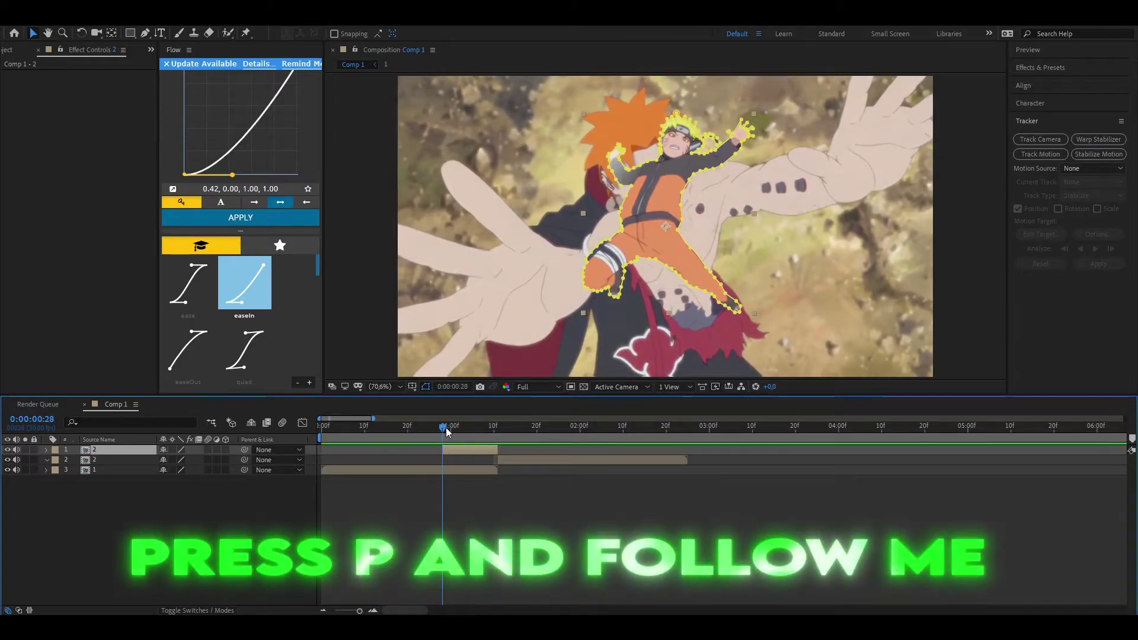
Keyframe the cutout's Position off-screen right at 0:28 and add a second keyframe at 1:10.
{"action": "key", "text": "p"}
{"action": "left_click", "coordinate": [76, 459]}
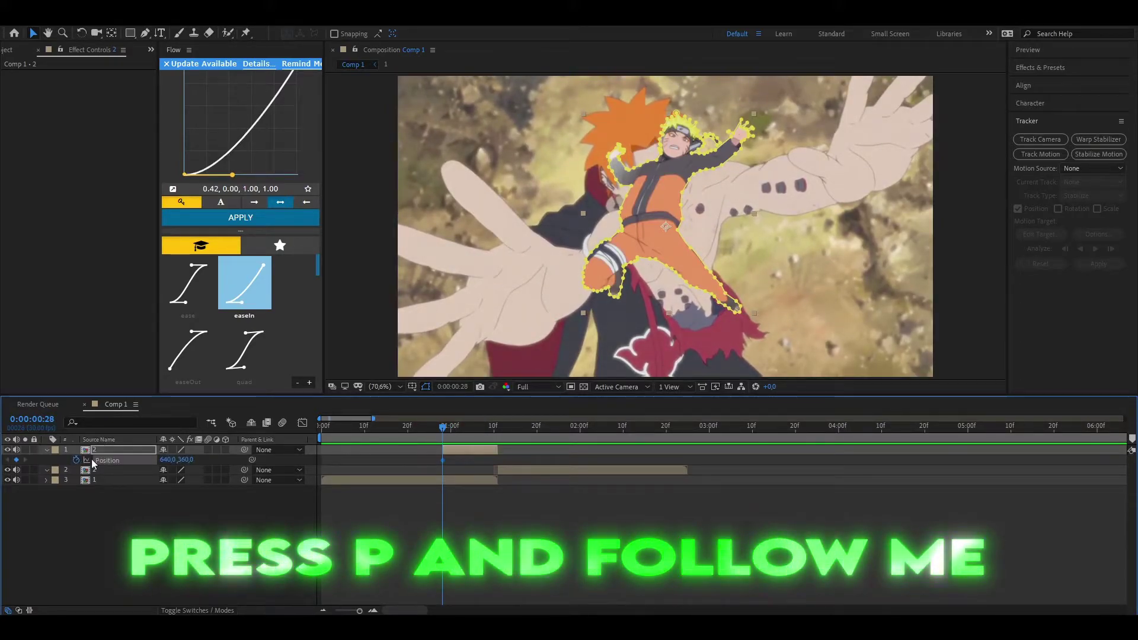
{"action": "left_click_drag", "start_coordinate": [165, 465], "coordinate": [677, 457]}
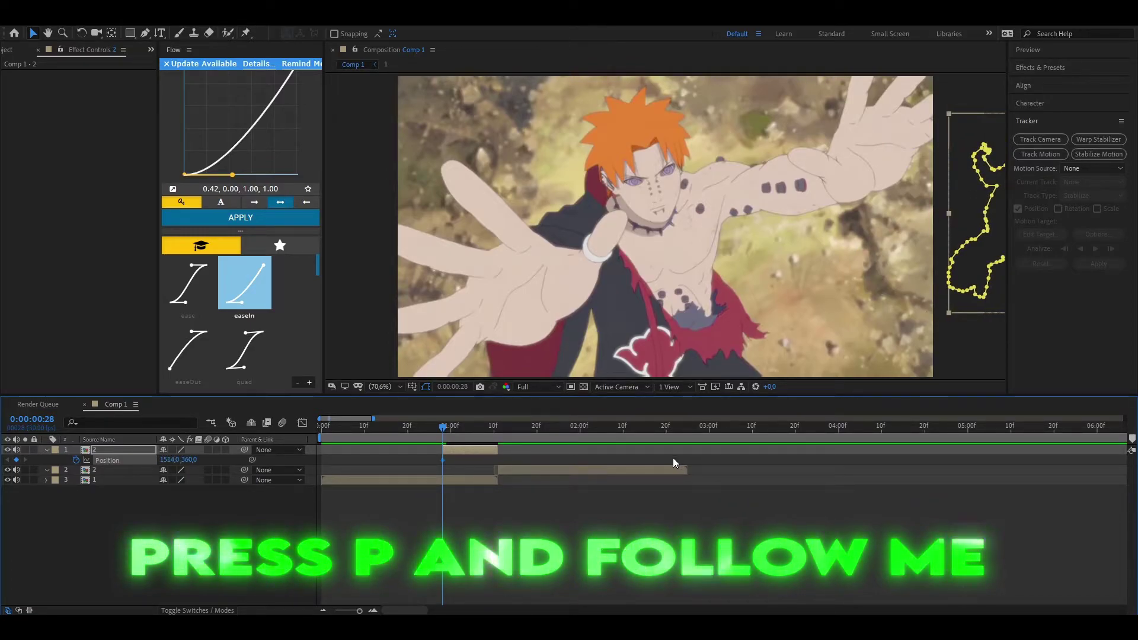
{"action": "left_click_drag", "start_coordinate": [442, 426], "coordinate": [497, 432]}
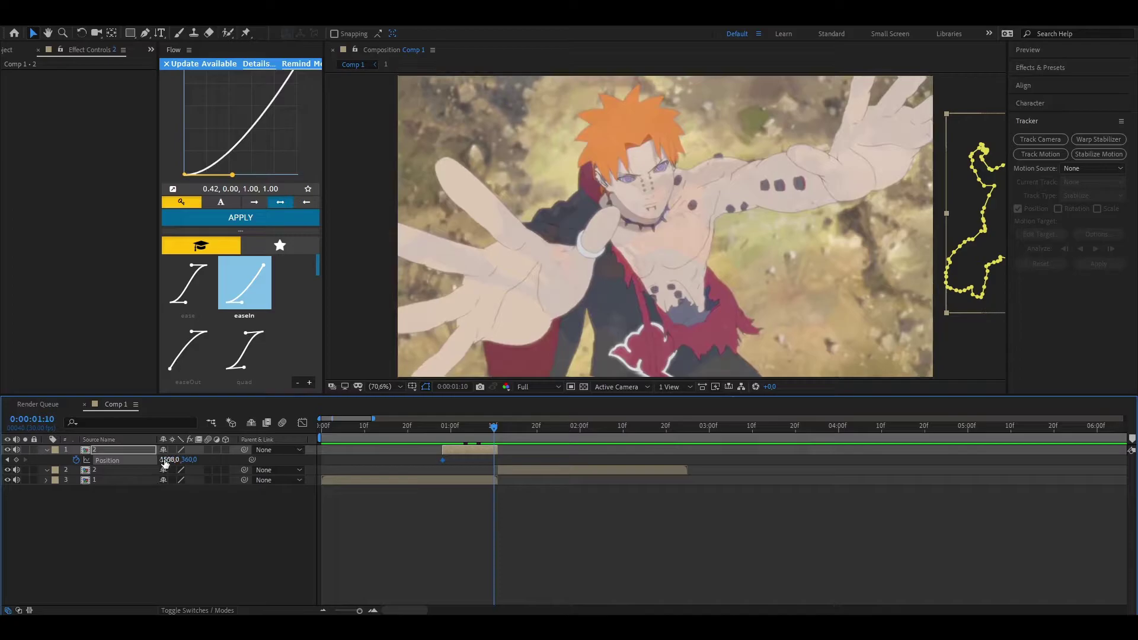
{"action": "mouse_move", "coordinate": [169, 460]}
{"action": "left_mouse_down"}
{"action": "mouse_move", "coordinate": [196, 459]}
{"action": "mouse_move", "coordinate": [75, 468]}
{"action": "mouse_move", "coordinate": [103, 462]}
{"action": "left_mouse_up"}
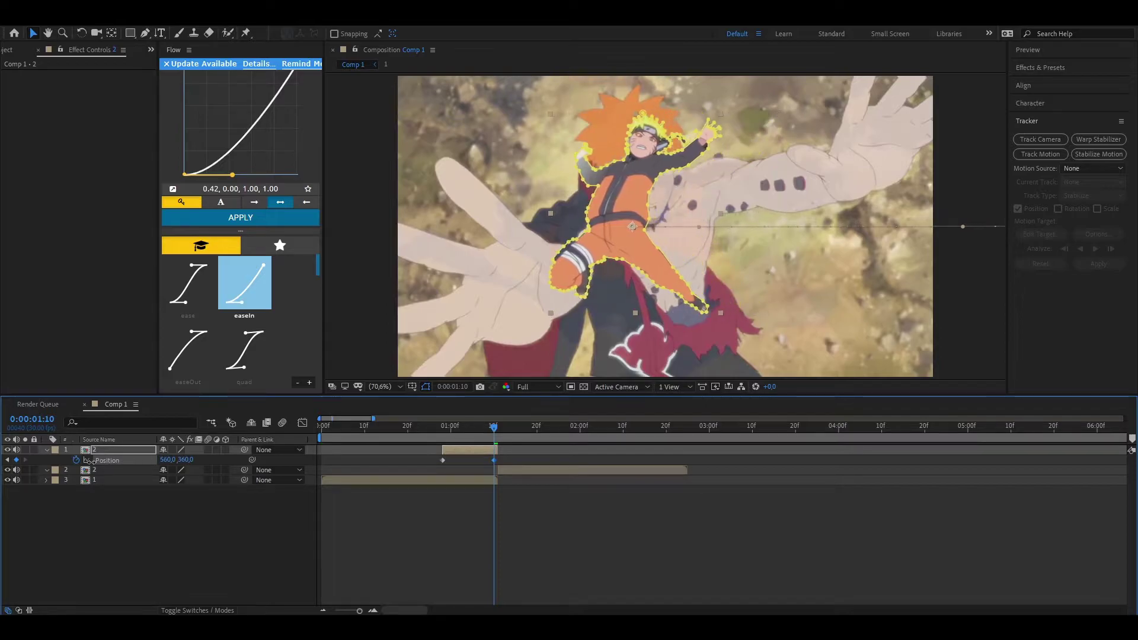
Set Position X to 640 at 1:10 to centre Naruto, then return to 0:18 to review.
{"action": "left_click_drag", "start_coordinate": [499, 432], "coordinate": [498, 431]}
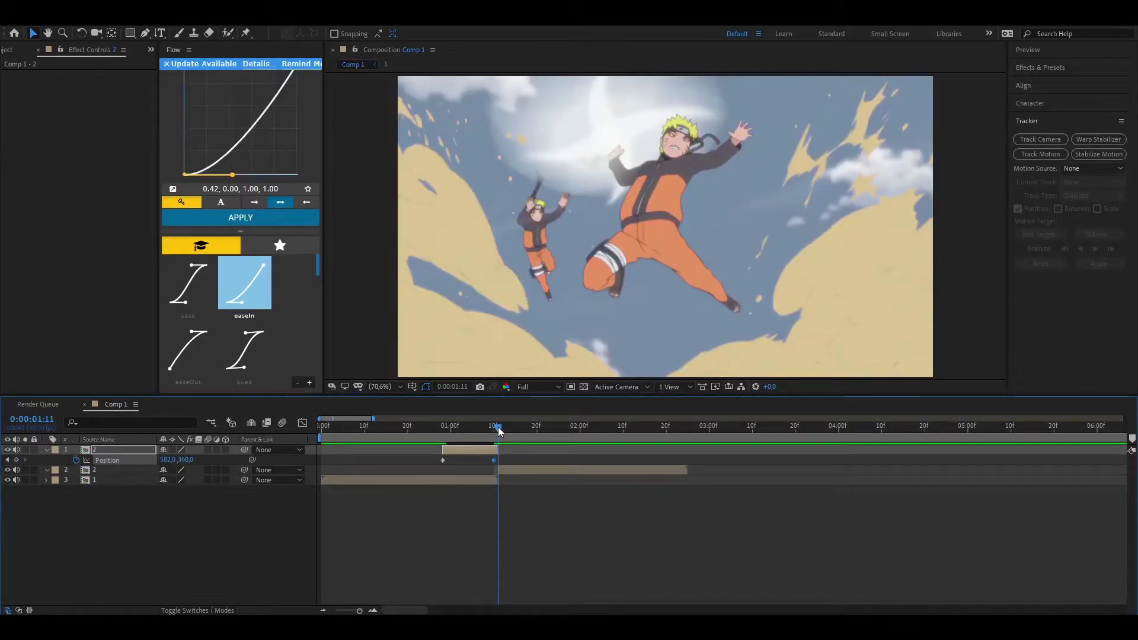
{"action": "mouse_move", "coordinate": [498, 431]}
{"action": "left_mouse_down"}
{"action": "mouse_move", "coordinate": [511, 427]}
{"action": "mouse_move", "coordinate": [494, 432]}
{"action": "left_mouse_up"}
{"action": "left_click", "coordinate": [516, 469]}
{"action": "left_click", "coordinate": [169, 460]}
{"action": "type", "text": "5"}
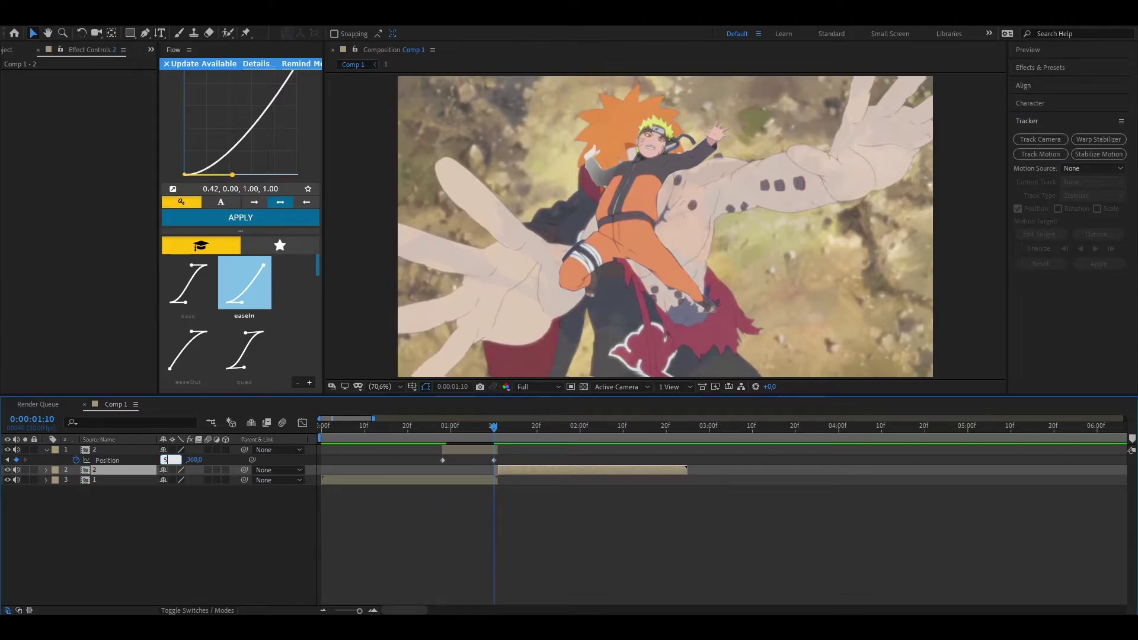
{"action": "key", "text": "Return"}
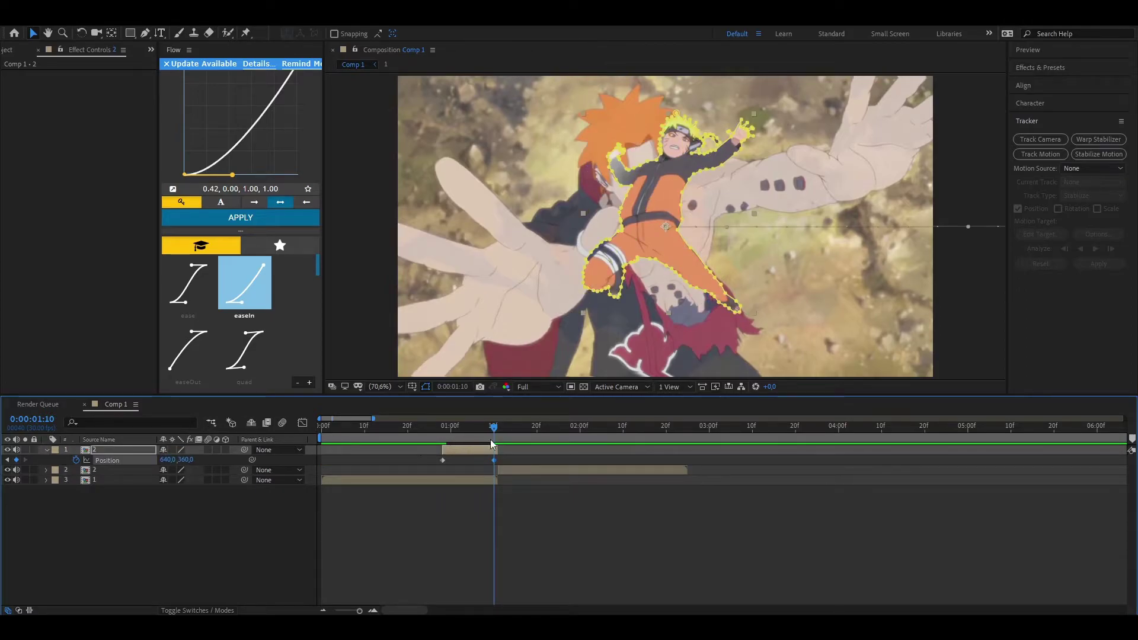
{"action": "mouse_move", "coordinate": [496, 431]}
{"action": "left_mouse_down"}
{"action": "mouse_move", "coordinate": [400, 428]}
{"action": "mouse_move", "coordinate": [460, 428]}
{"action": "mouse_move", "coordinate": [502, 463]}
{"action": "left_mouse_up"}
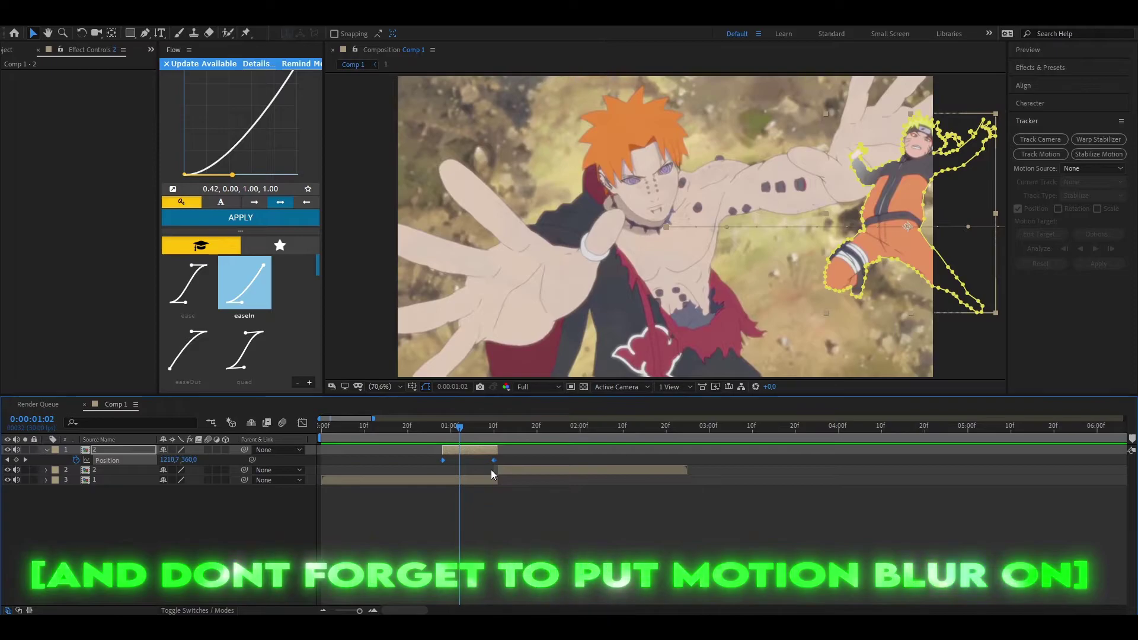
Apply Easy Ease to both Position keyframes and shape the Flow curve to 0.00, 0.75, 0.38, 0.99.
{"action": "key", "text": "F9"}
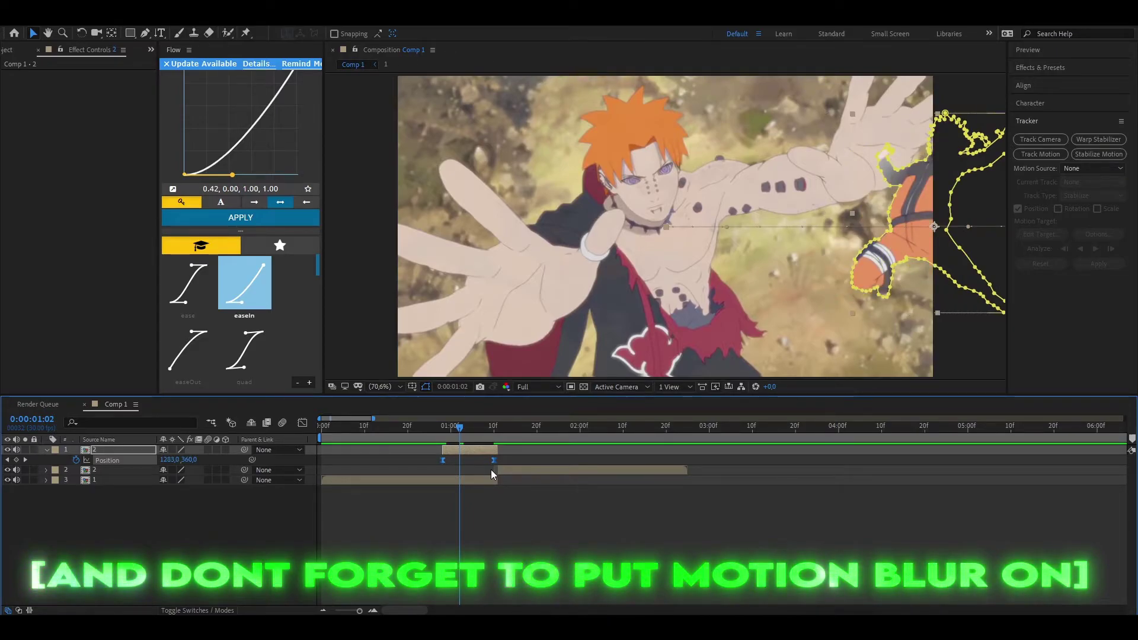
{"action": "left_click", "coordinate": [167, 64]}
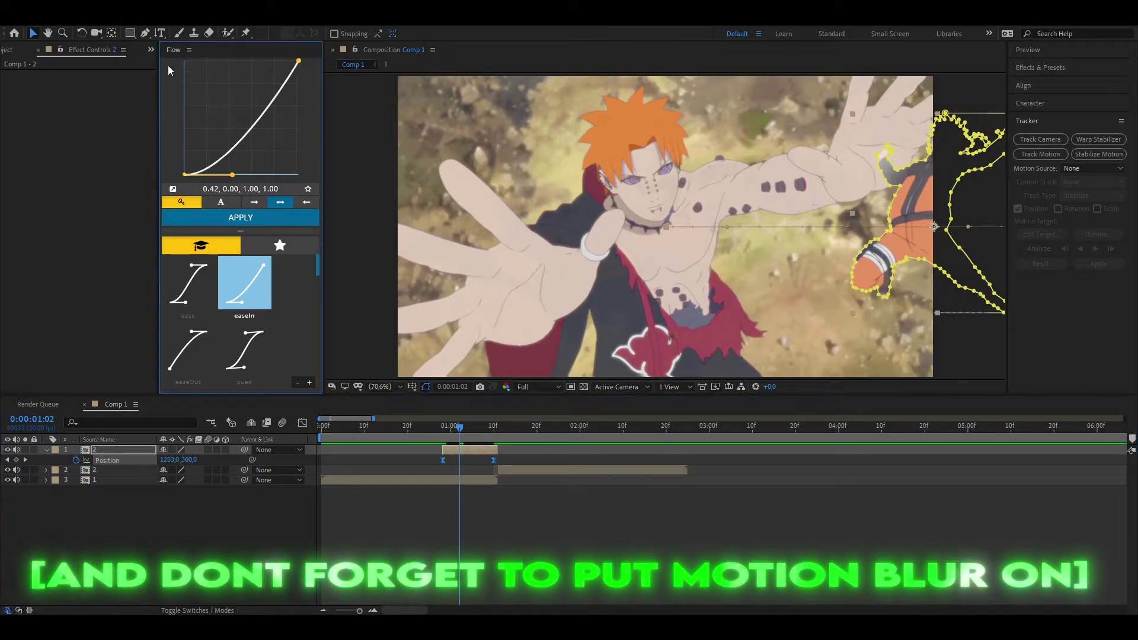
{"action": "left_click_drag", "start_coordinate": [298, 61], "coordinate": [285, 80]}
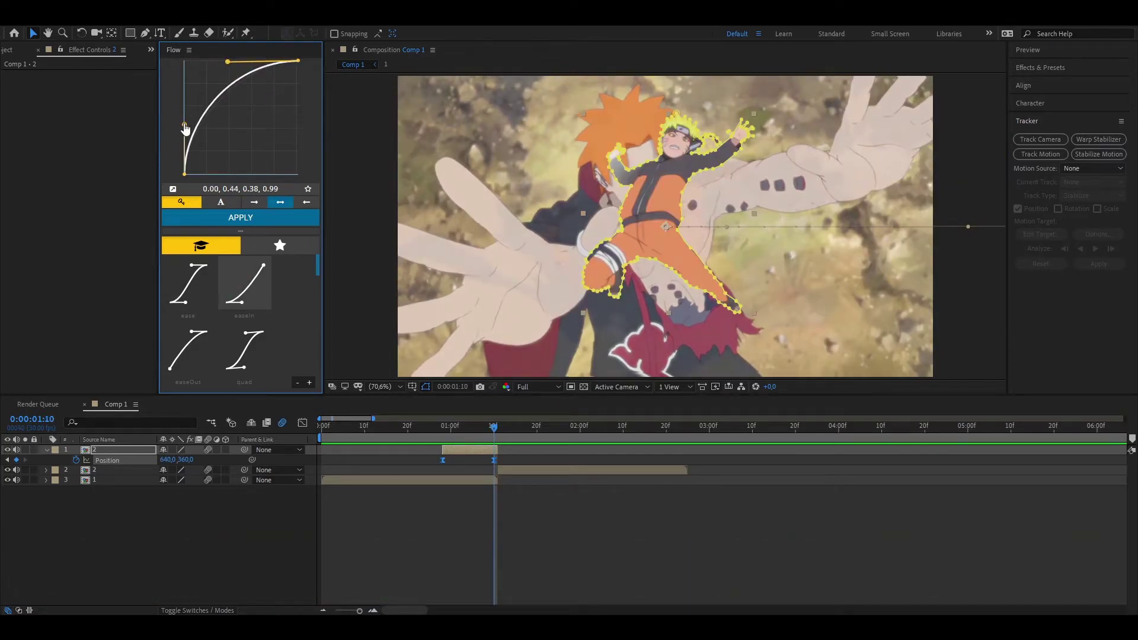
{"action": "left_click_drag", "start_coordinate": [181, 118], "coordinate": [179, 89]}
Preview the eased slide-in from 0:20 and scrub through it to 1:11.
{"action": "left_click_drag", "start_coordinate": [492, 432], "coordinate": [408, 427]}
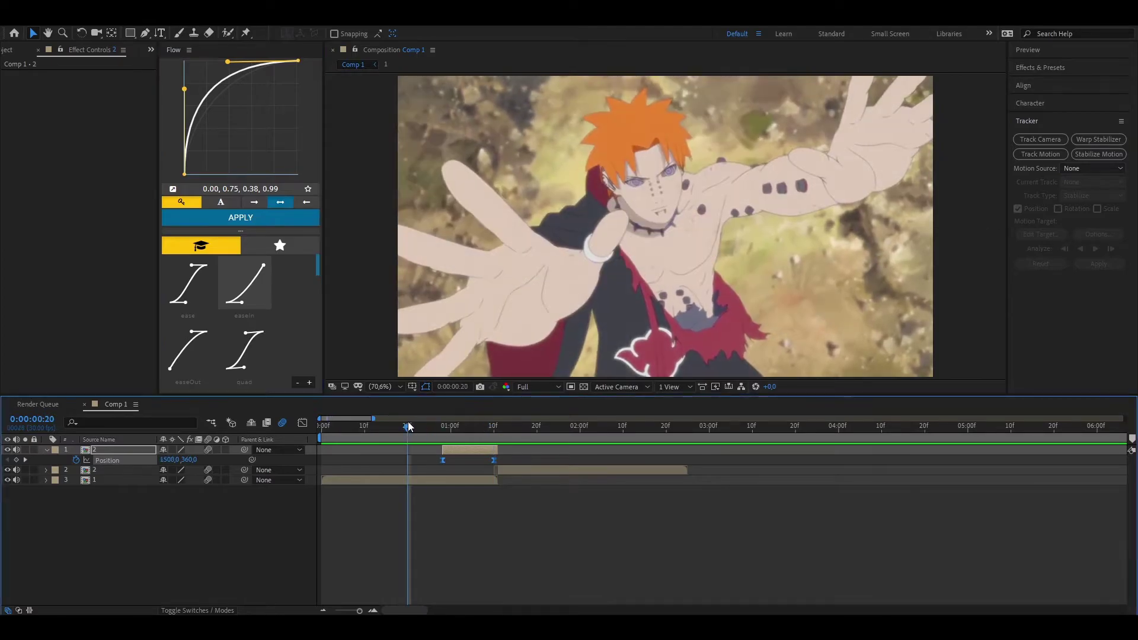
{"action": "key", "text": "space"}
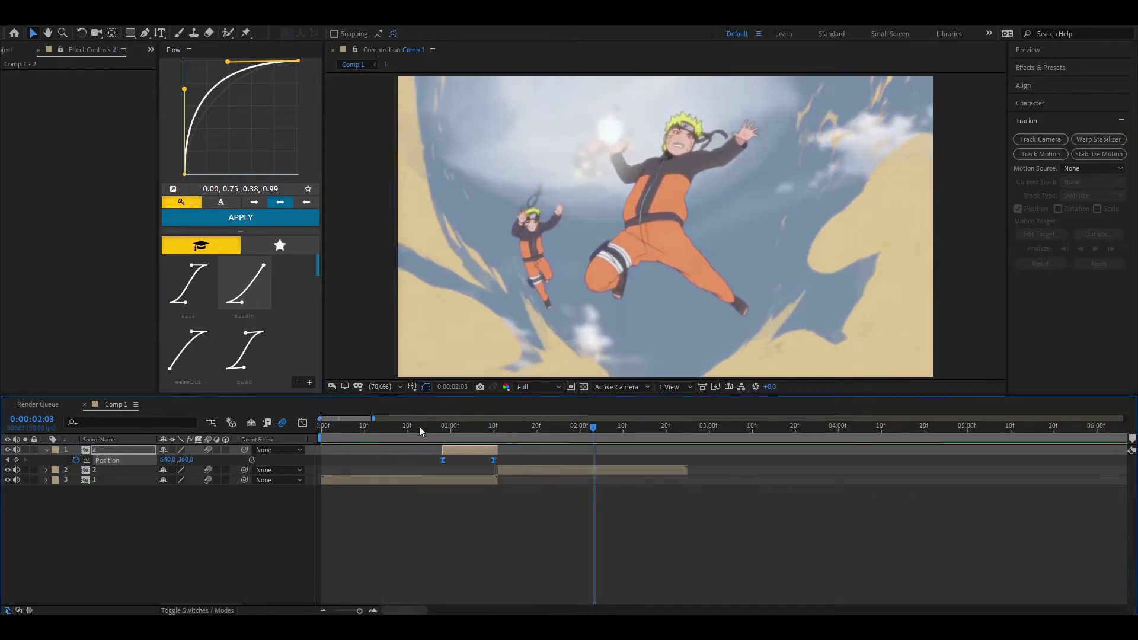
{"action": "left_click_drag", "start_coordinate": [472, 432], "coordinate": [438, 428]}
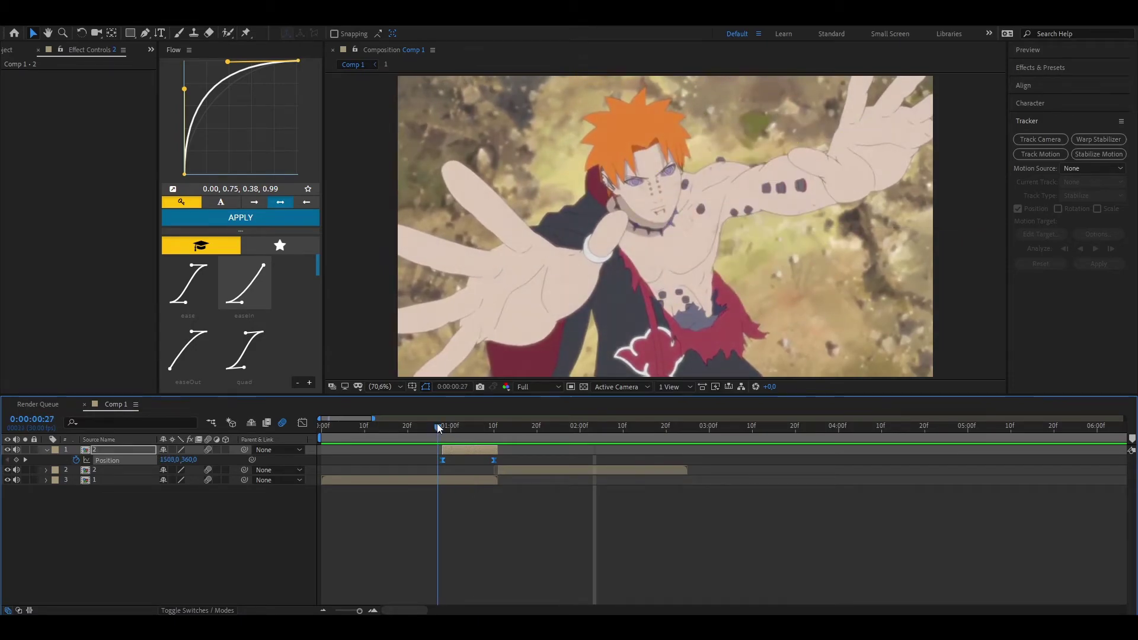
{"action": "left_click_drag", "start_coordinate": [437, 424], "coordinate": [498, 421]}
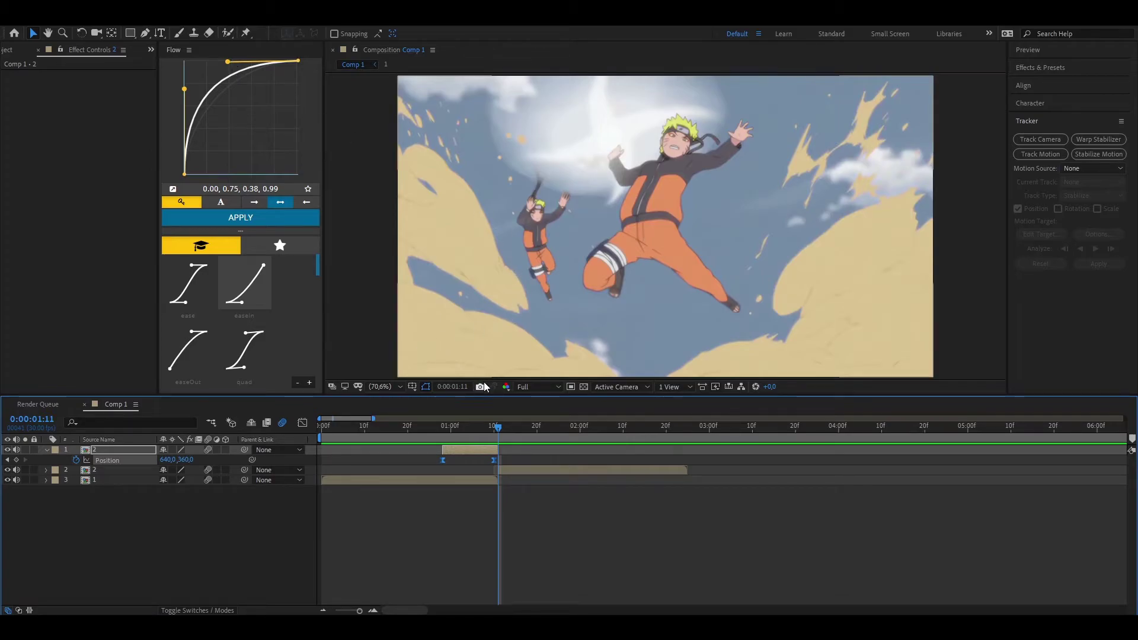
Add an adjustment layer above the second clip, starting it at the 1:11 cut.
{"action": "left_click", "coordinate": [537, 470]}
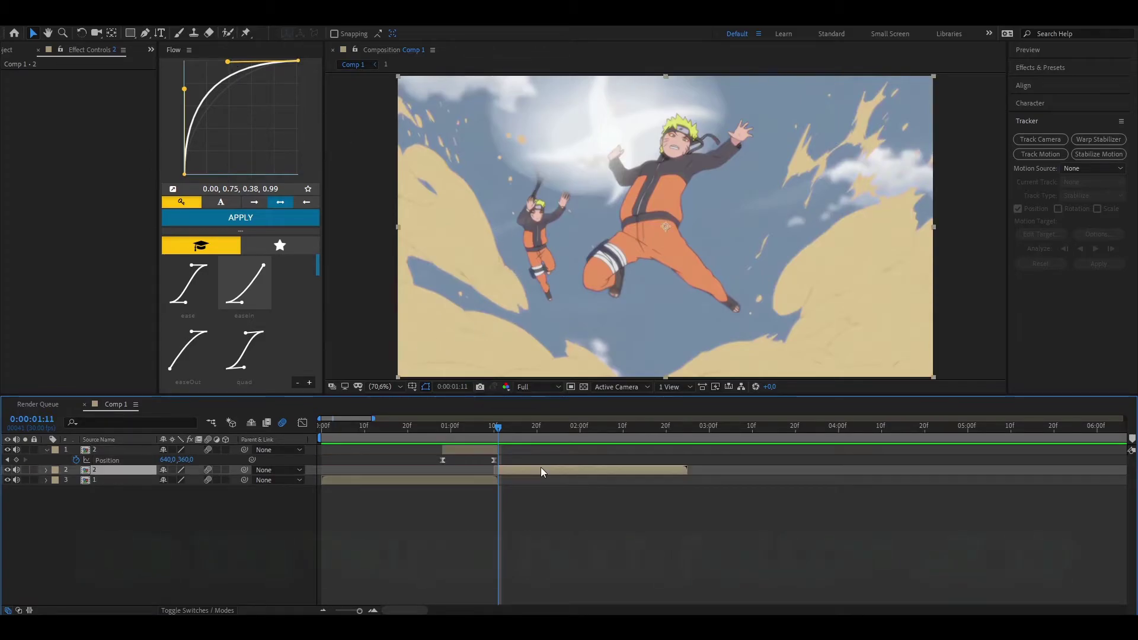
{"action": "right_click", "coordinate": [415, 366]}
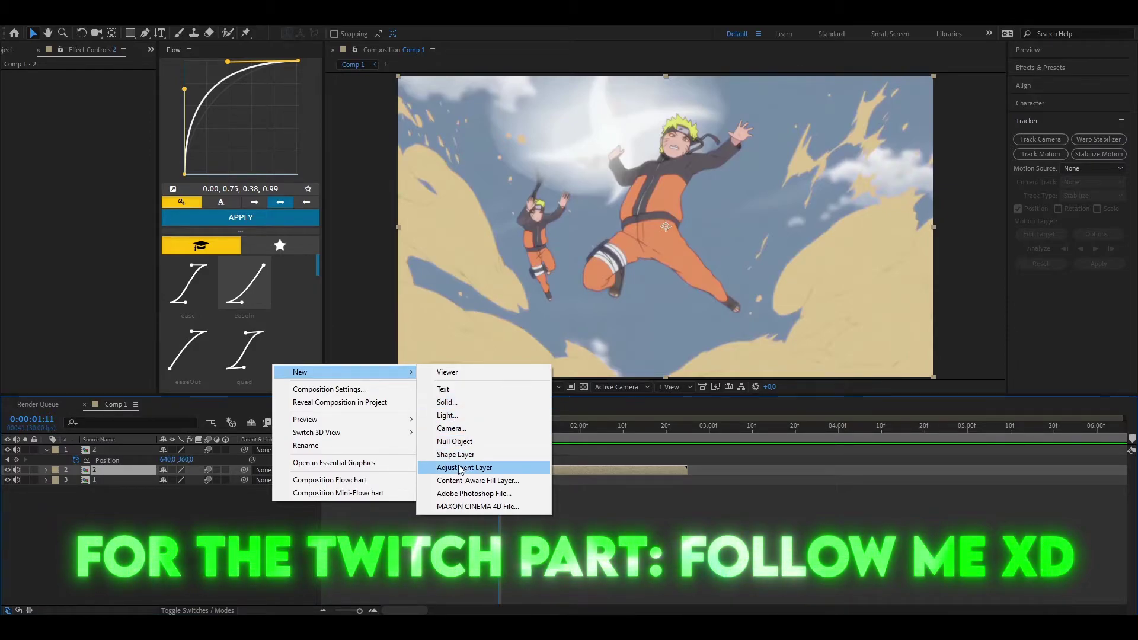
{"action": "left_click", "coordinate": [464, 467]}
{"action": "key", "text": "ctrl+shift+d"}
{"action": "left_click", "coordinate": [489, 480]}
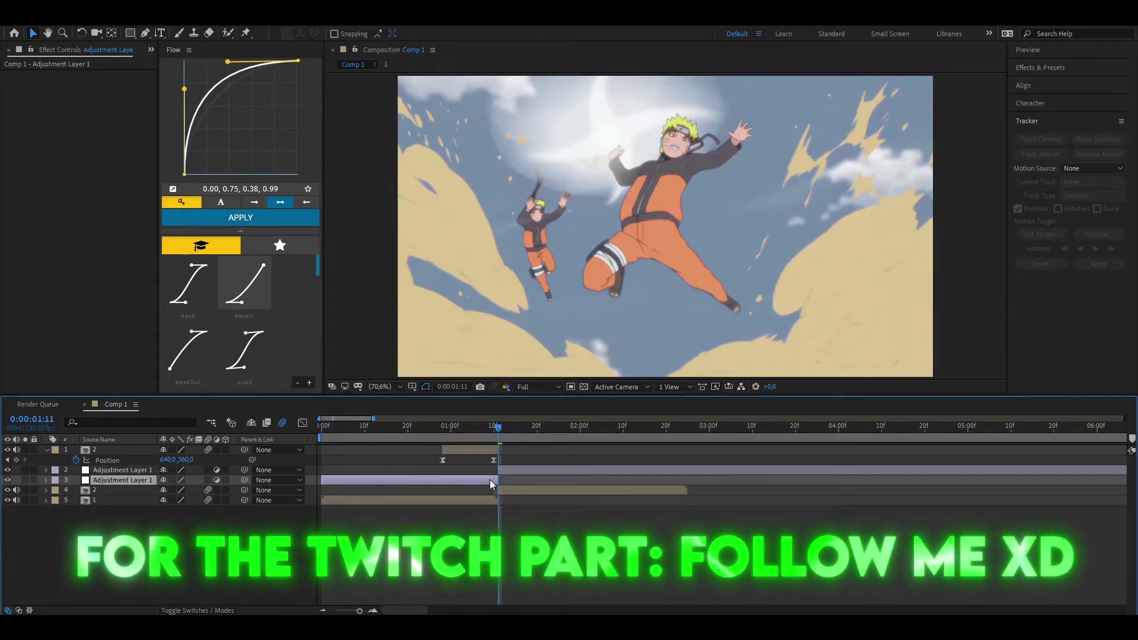
{"action": "key", "text": "Delete"}
Trim the adjustment layer's out point to 0:00:01:19 with Alt+], then step back to 0:00:01:11.
{"action": "left_click_drag", "start_coordinate": [499, 427], "coordinate": [533, 427]}
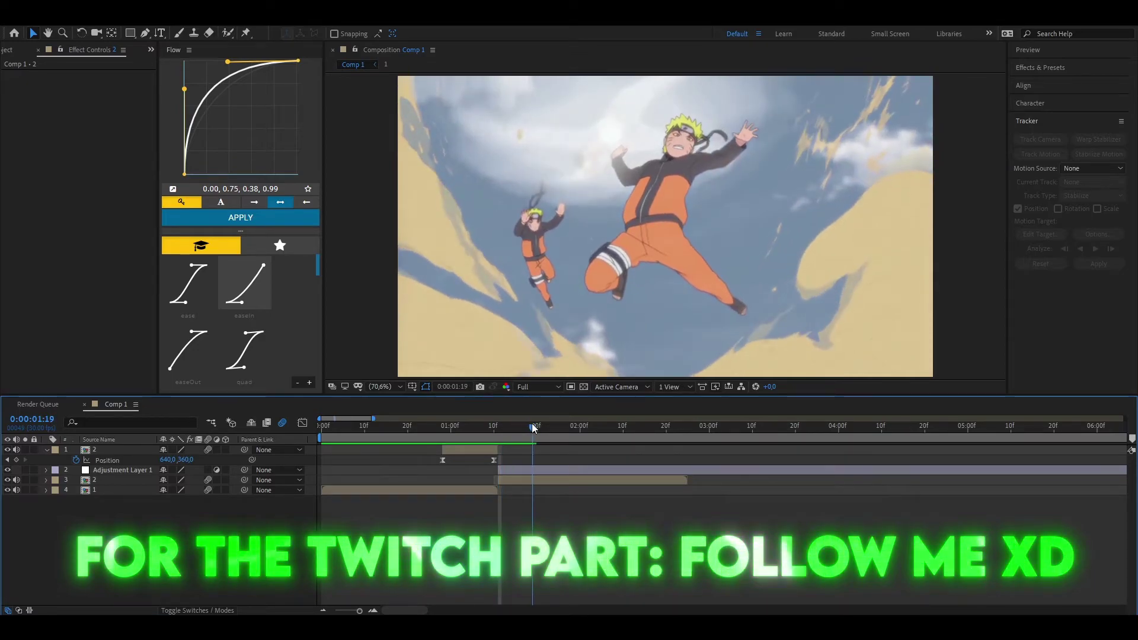
{"action": "left_click", "coordinate": [538, 471]}
{"action": "key", "text": "alt+bracketright"}
{"action": "left_click", "coordinate": [499, 427]}
{"action": "left_click_drag", "start_coordinate": [499, 427], "coordinate": [496, 427]}
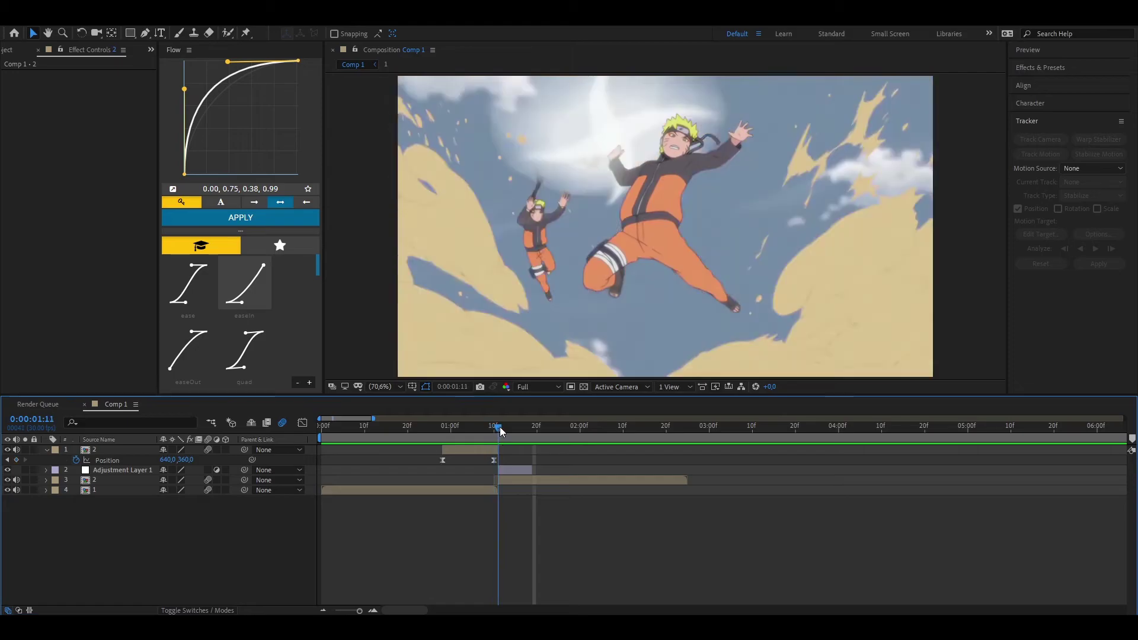
Find the Twitch effect by searching 'twitch' and apply it to Adjustment Layer 1.
{"action": "left_click", "coordinate": [1040, 67]}
{"action": "left_click", "coordinate": [1039, 82]}
{"action": "type", "text": "twitch"}
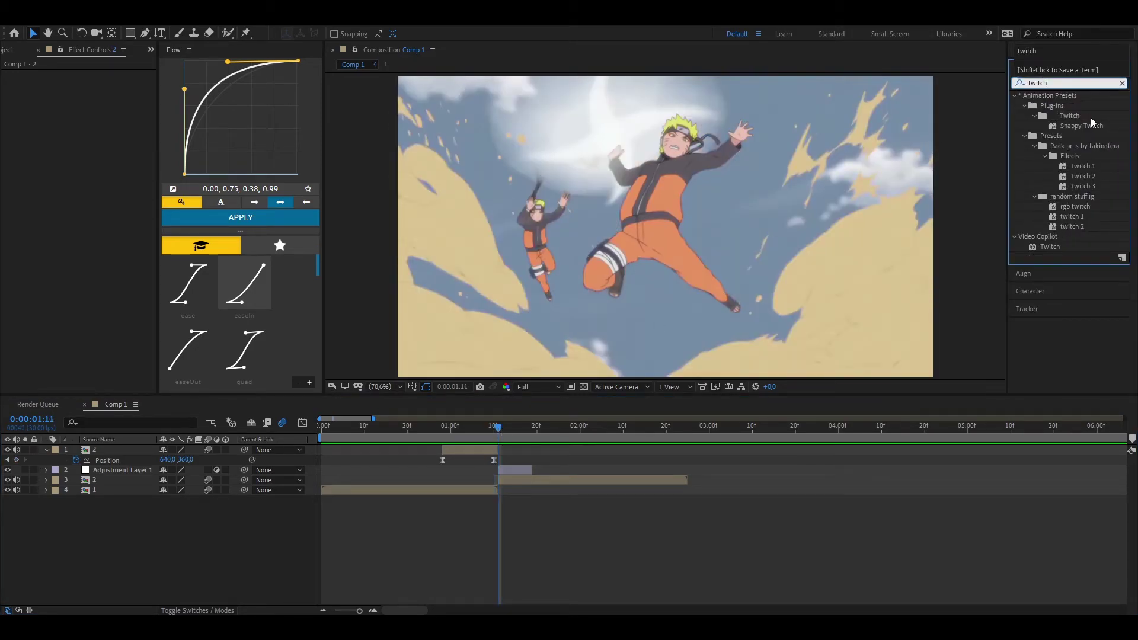
{"action": "mouse_move", "coordinate": [1048, 247]}
{"action": "left_mouse_down"}
{"action": "mouse_move", "coordinate": [537, 471]}
{"action": "mouse_move", "coordinate": [514, 470]}
{"action": "left_mouse_up"}
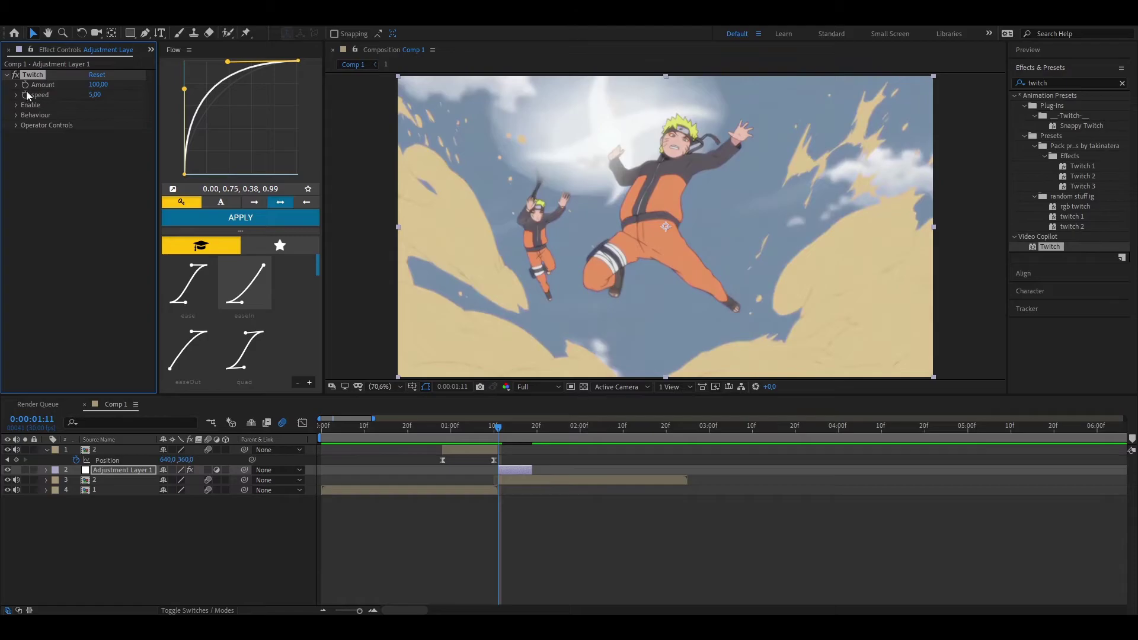
Set the Twitch Amount to 80 and speed to 40.
{"action": "left_click", "coordinate": [45, 470]}
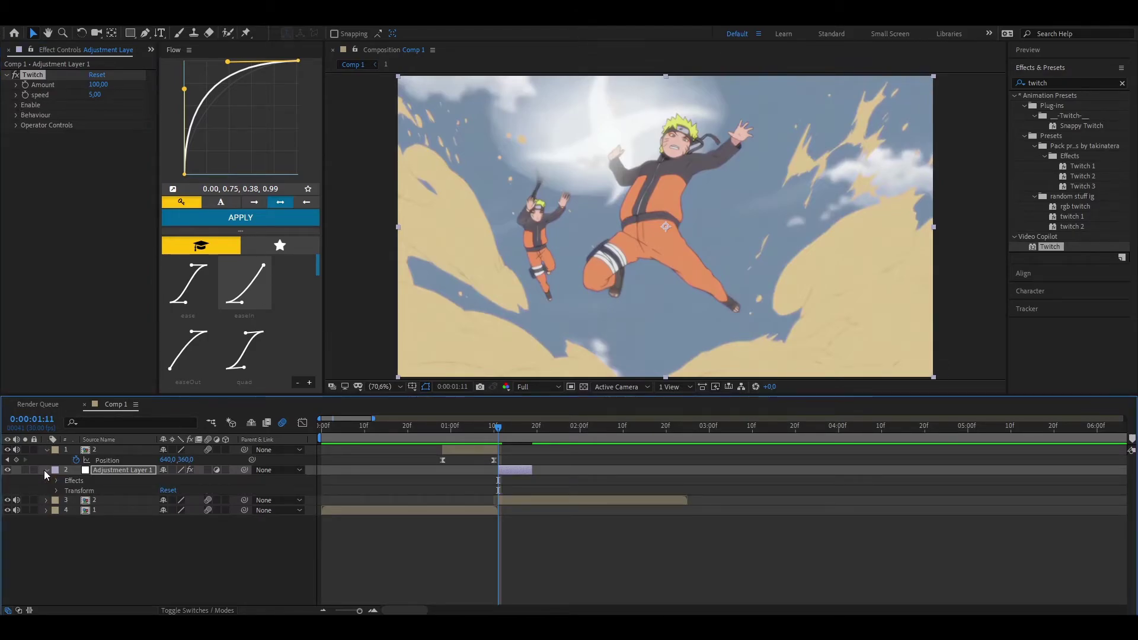
{"action": "left_click", "coordinate": [55, 480]}
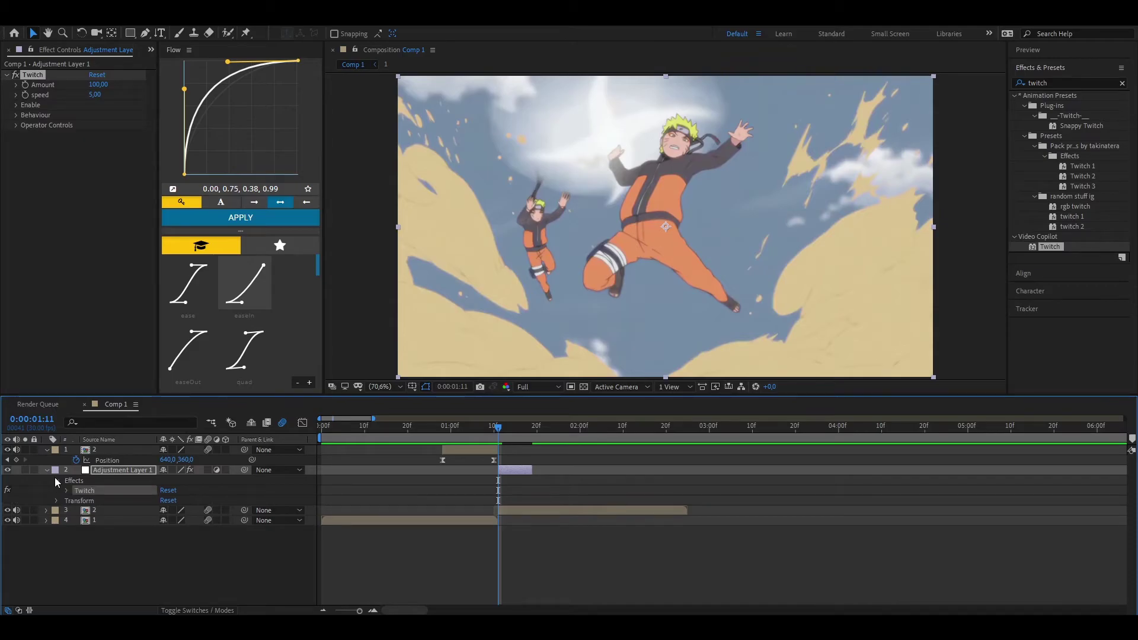
{"action": "left_click", "coordinate": [66, 490]}
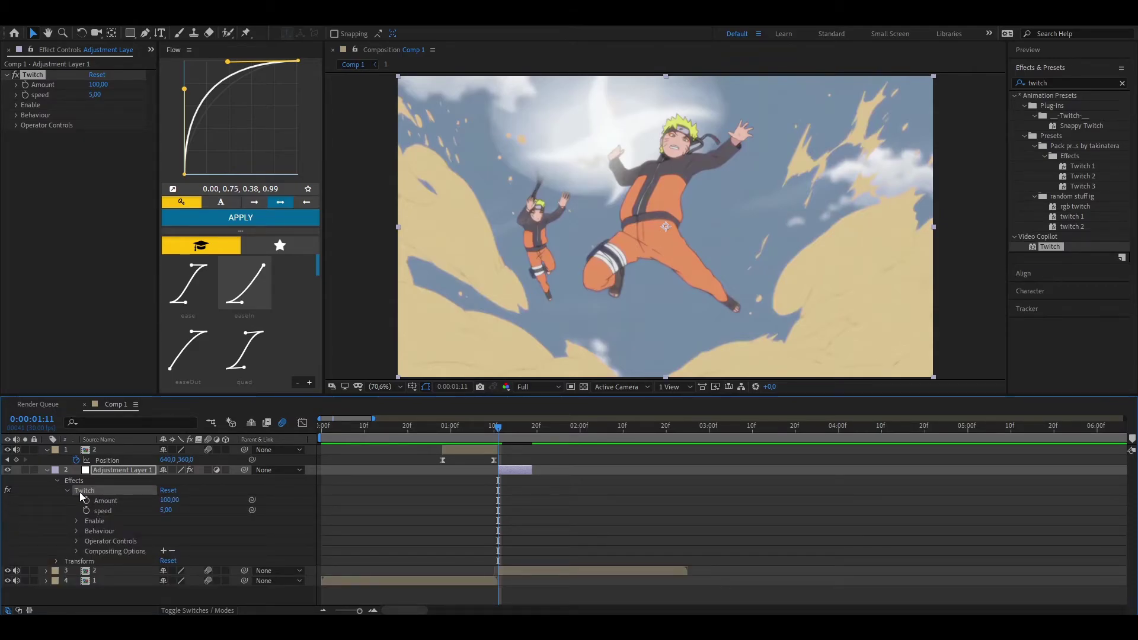
{"action": "left_click", "coordinate": [99, 85]}
{"action": "type", "text": "80"}
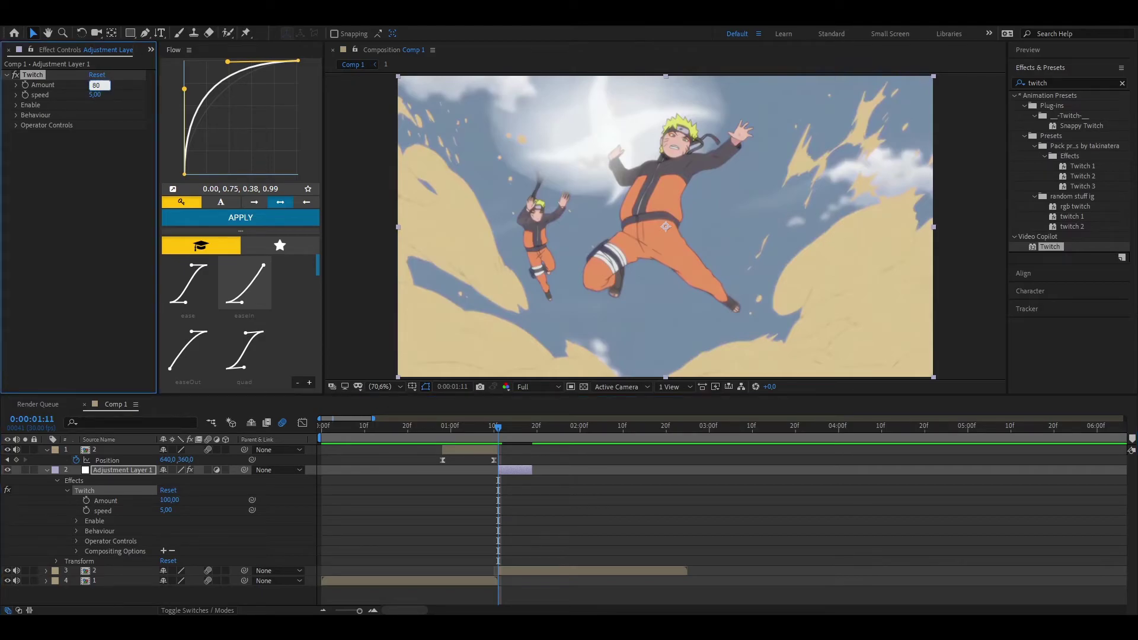
{"action": "key", "text": "Return"}
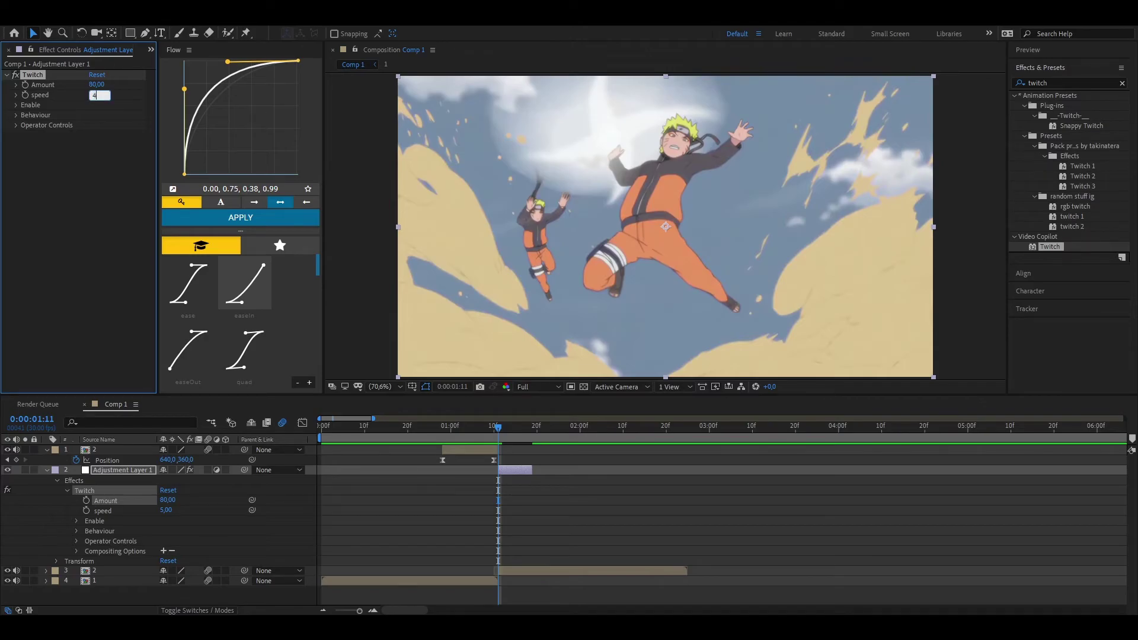
{"action": "type", "text": "0,00"}
{"action": "key", "text": "Return"}
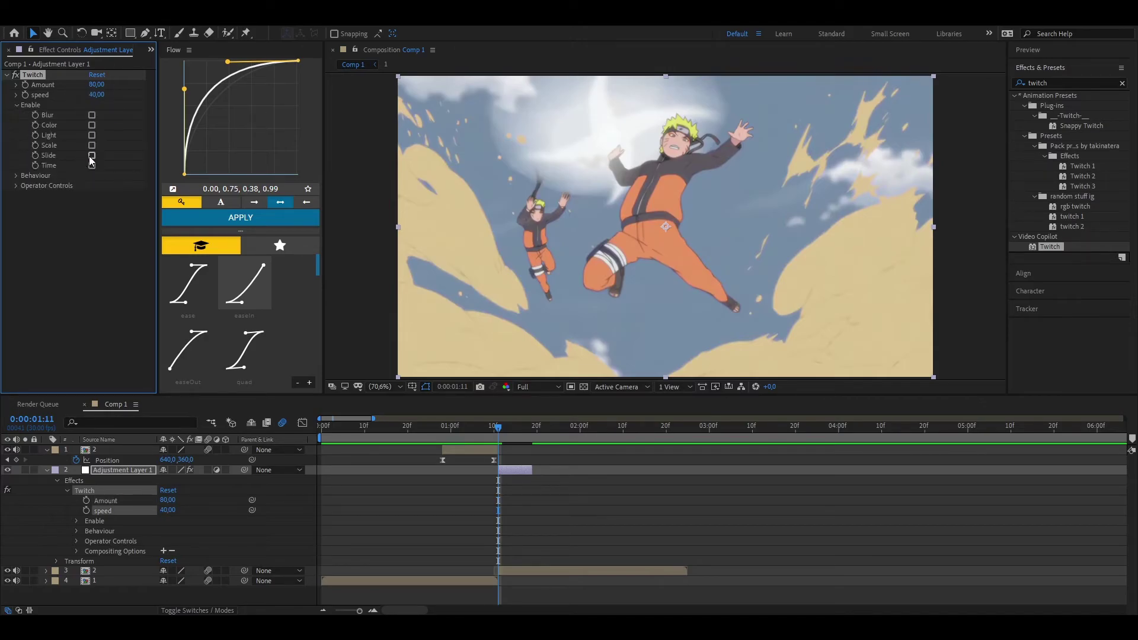
Enable Twitch's Slide mode and place an Amount keyframe of 80 at 0:00:01:11.
{"action": "left_click", "coordinate": [91, 156]}
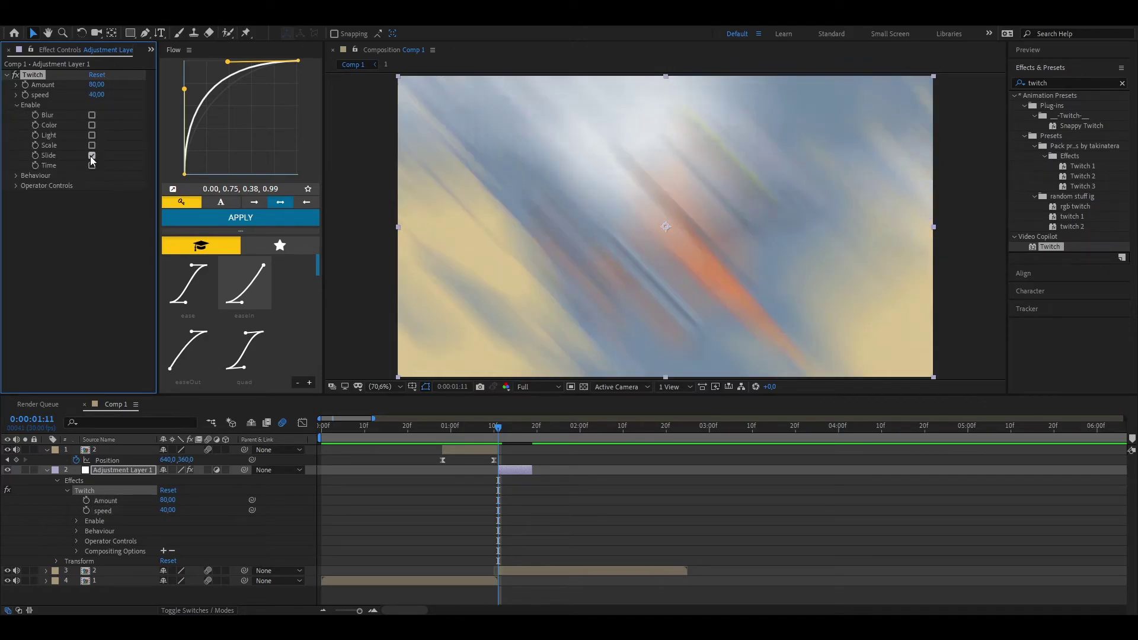
{"action": "left_click", "coordinate": [15, 105]}
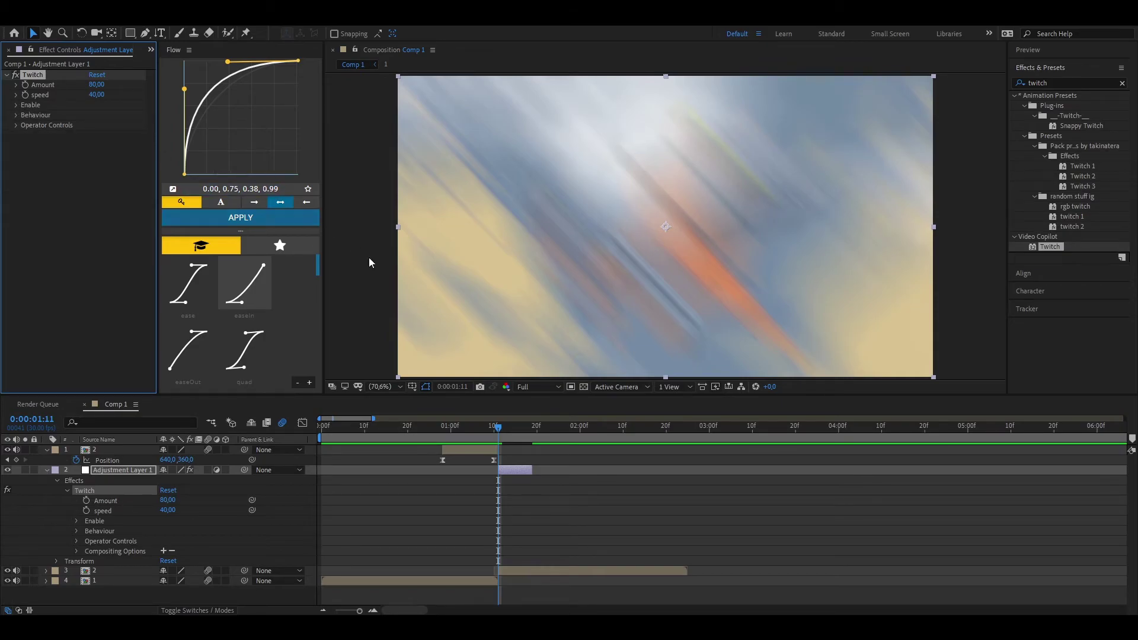
{"action": "left_click_drag", "start_coordinate": [502, 434], "coordinate": [533, 426]}
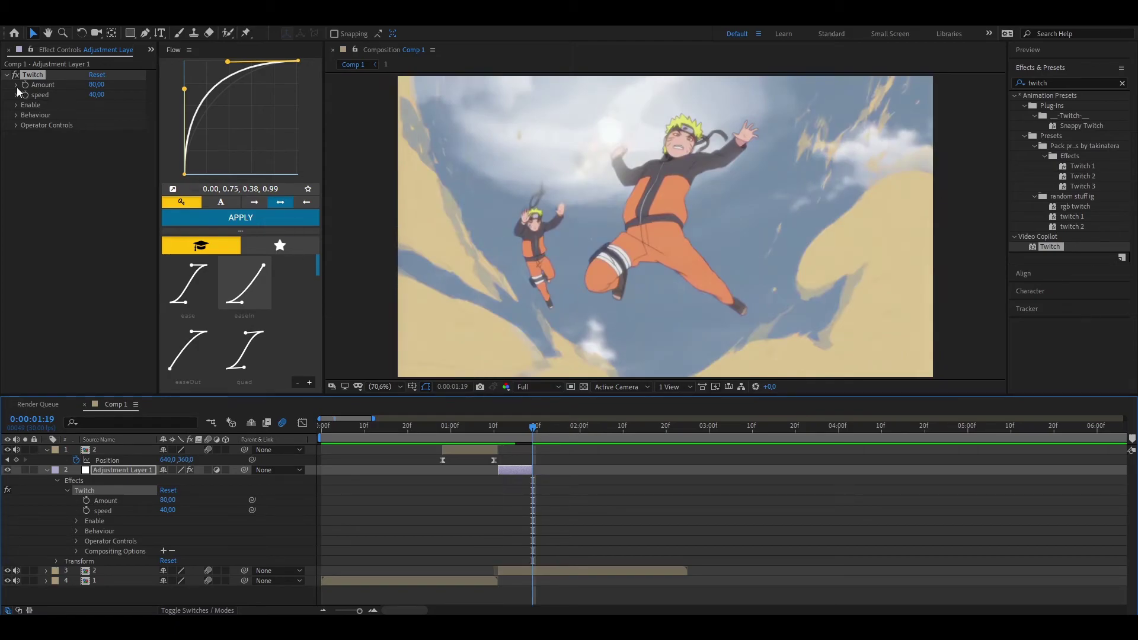
{"action": "left_click", "coordinate": [25, 85]}
{"action": "left_click_drag", "start_coordinate": [534, 431], "coordinate": [498, 436]}
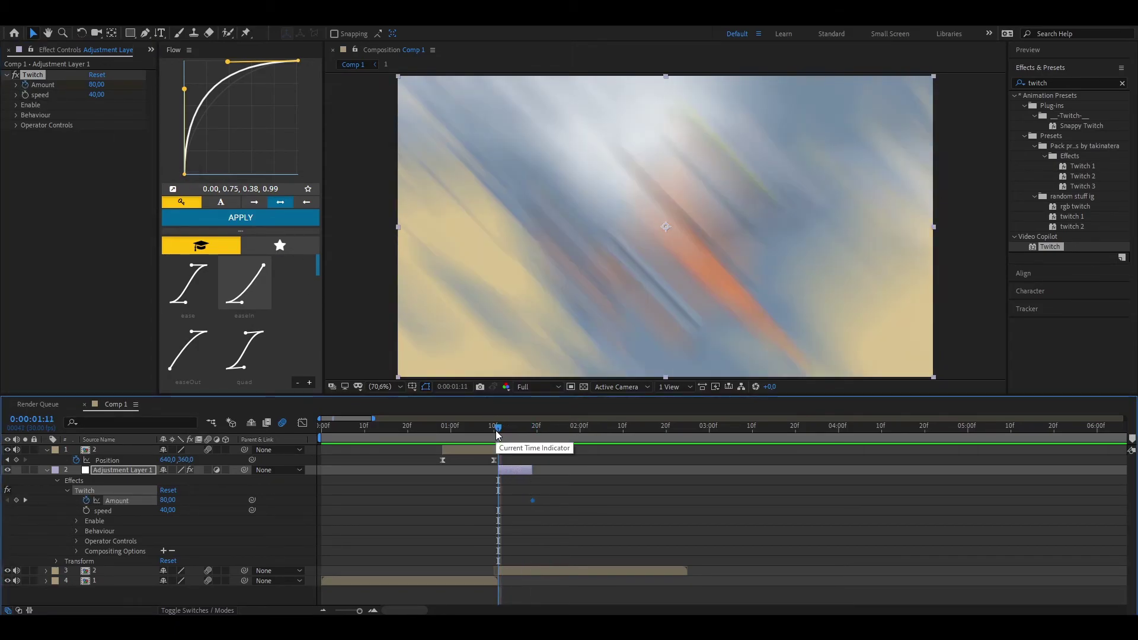
{"action": "left_click_drag", "start_coordinate": [532, 500], "coordinate": [500, 502]}
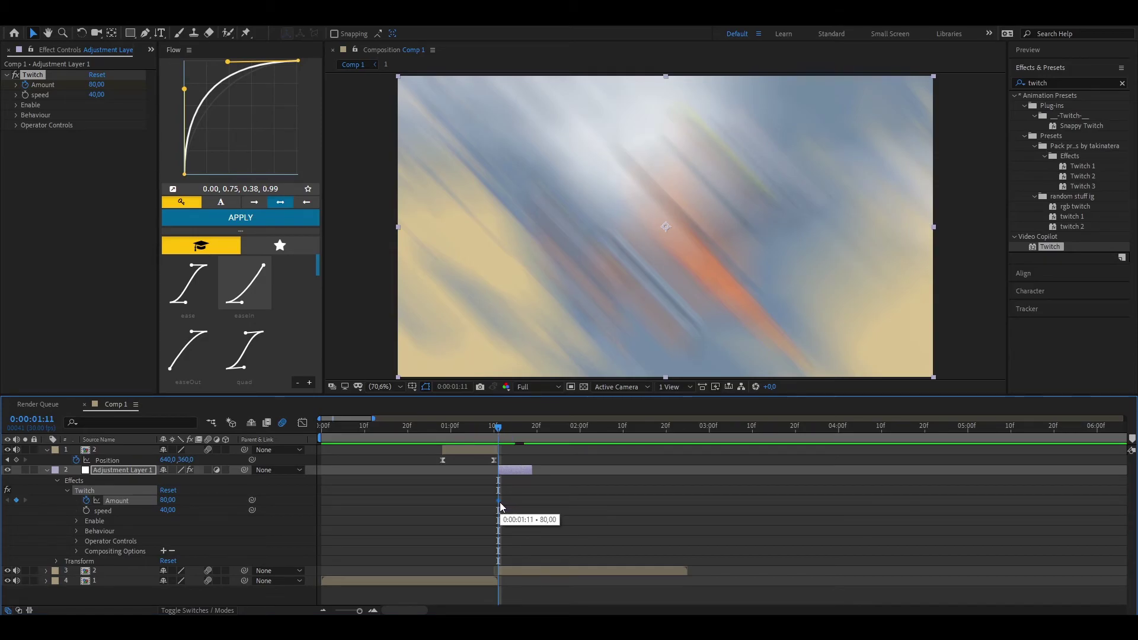
Add an Amount keyframe of 0 at 0:00:01:19.
{"action": "left_click_drag", "start_coordinate": [521, 427], "coordinate": [533, 427]}
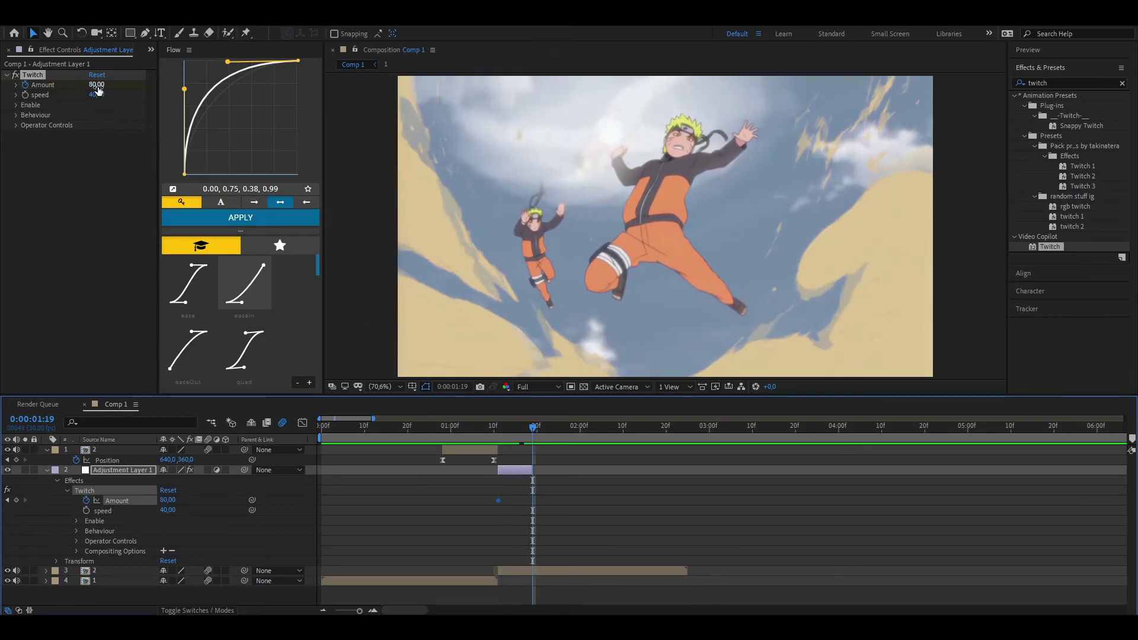
{"action": "left_click", "coordinate": [97, 85]}
{"action": "type", "text": "0"}
{"action": "key", "text": "Return"}
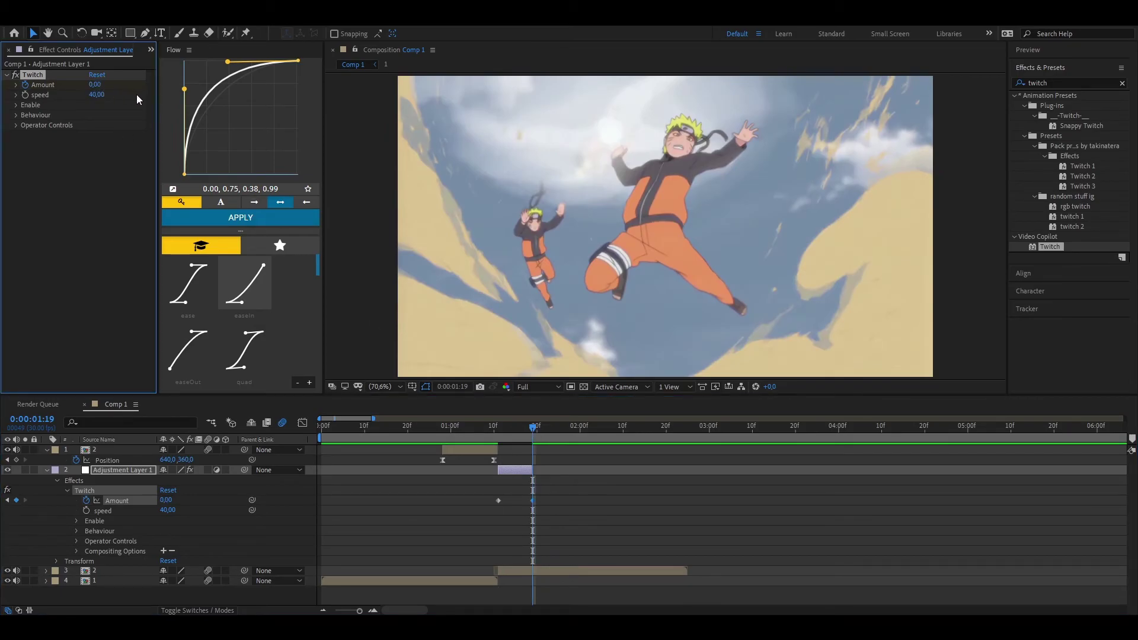
Ease both Amount keyframes with a Flow curve of 0.00, 0.89, 0.13, 0.99 and check 0:00:01:11.
{"action": "left_click_drag", "start_coordinate": [546, 494], "coordinate": [487, 502]}
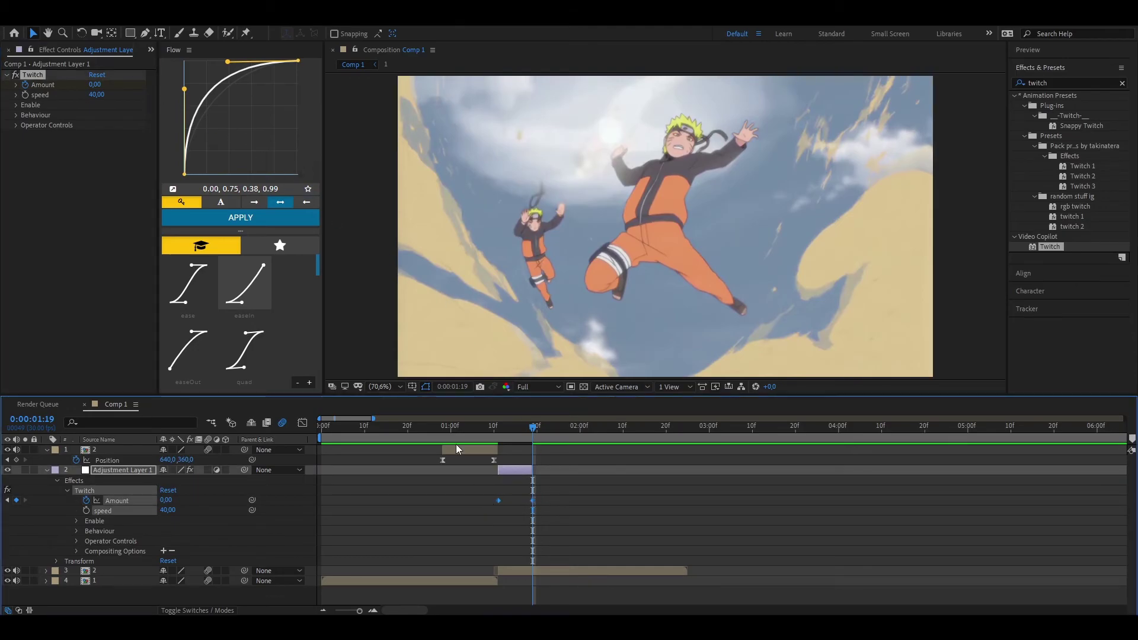
{"action": "left_click_drag", "start_coordinate": [227, 62], "coordinate": [184, 73]}
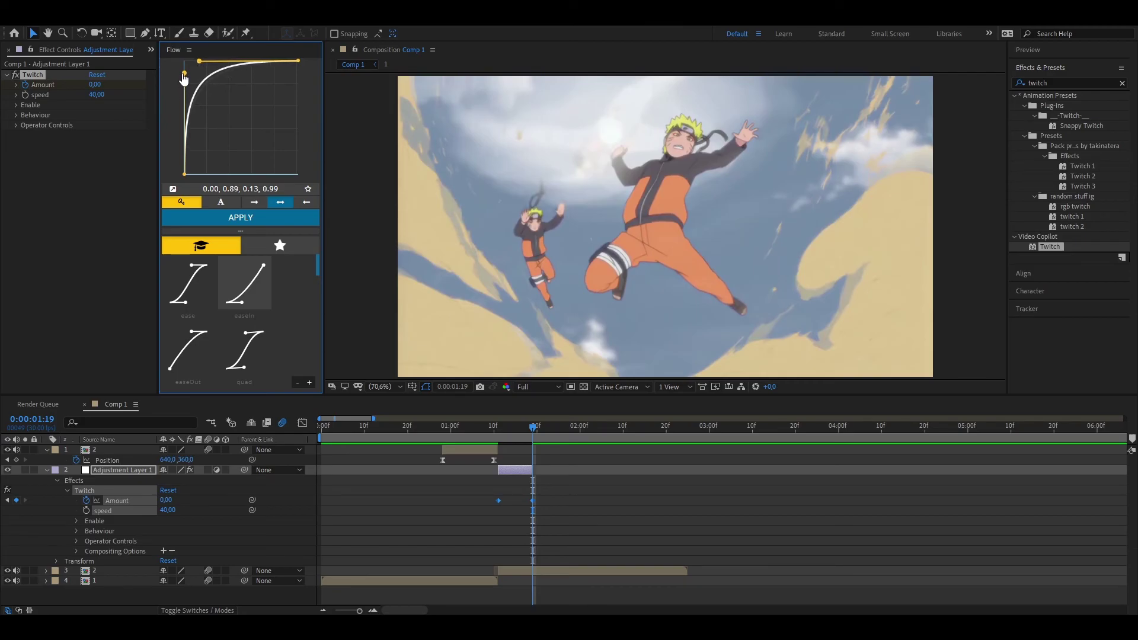
{"action": "left_click", "coordinate": [231, 219]}
{"action": "left_click_drag", "start_coordinate": [534, 428], "coordinate": [498, 428]}
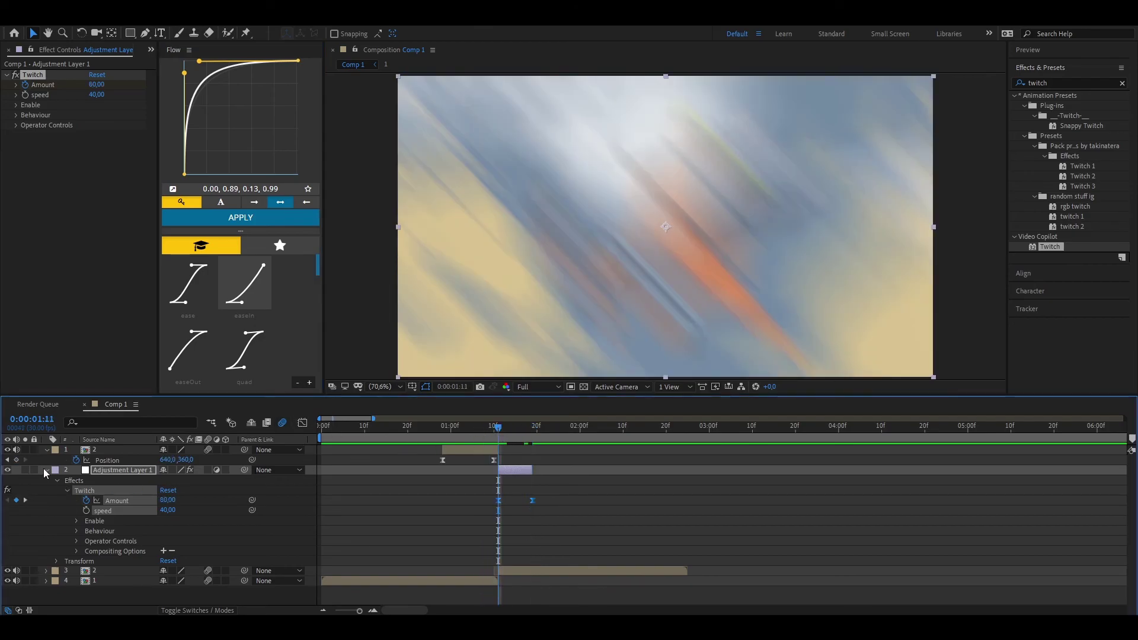
{"action": "left_click", "coordinate": [46, 470]}
{"action": "key", "text": "space"}
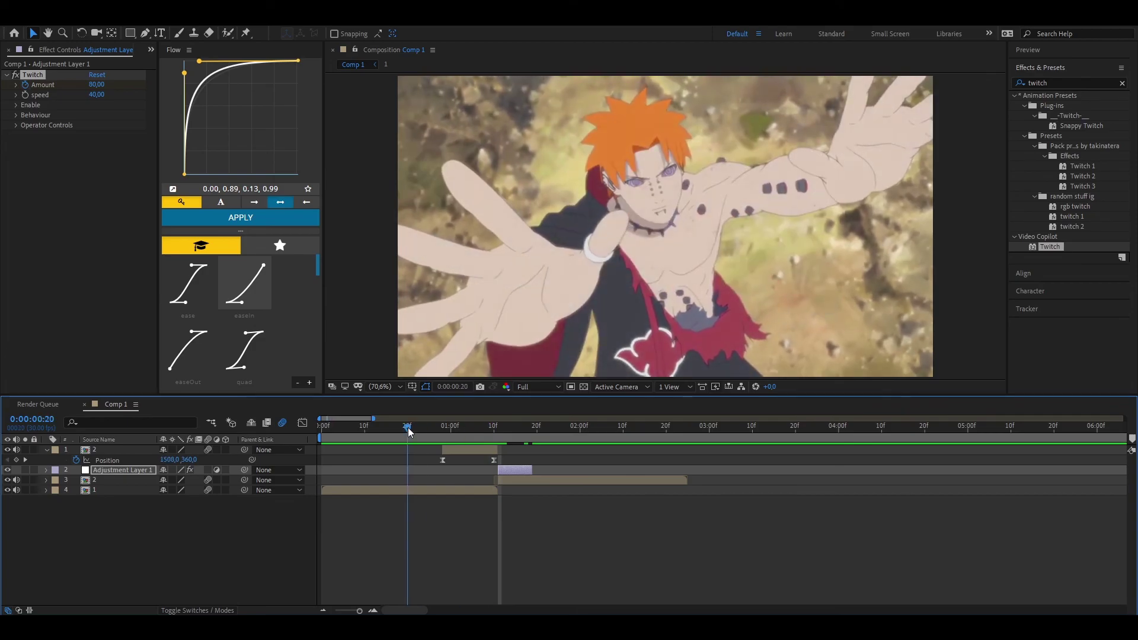
{"action": "left_click_drag", "start_coordinate": [500, 431], "coordinate": [276, 428]}
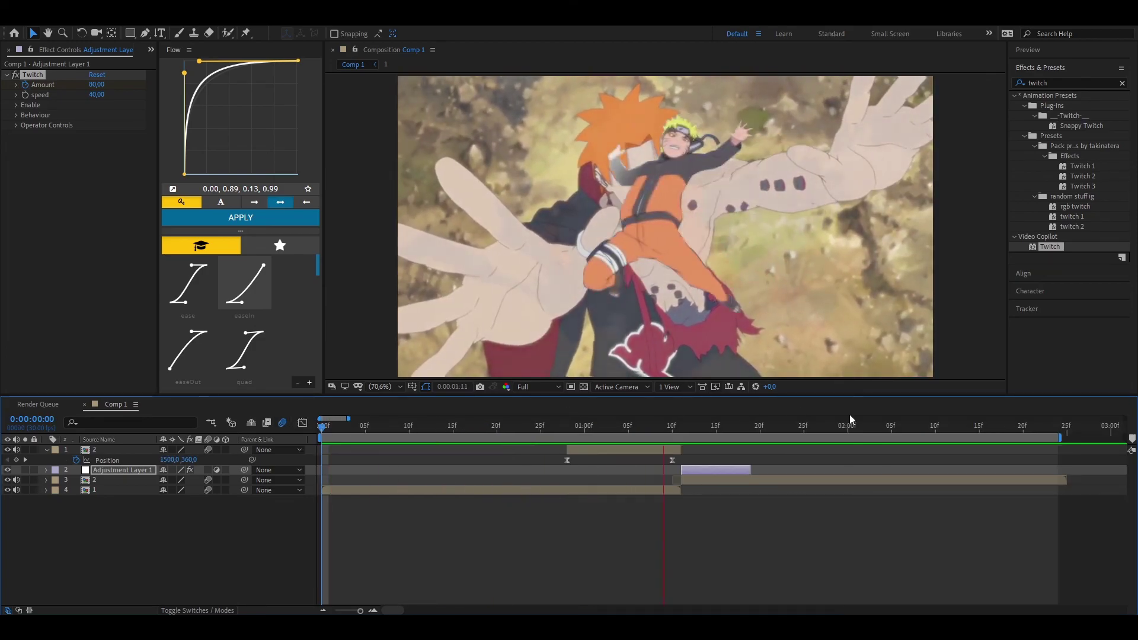